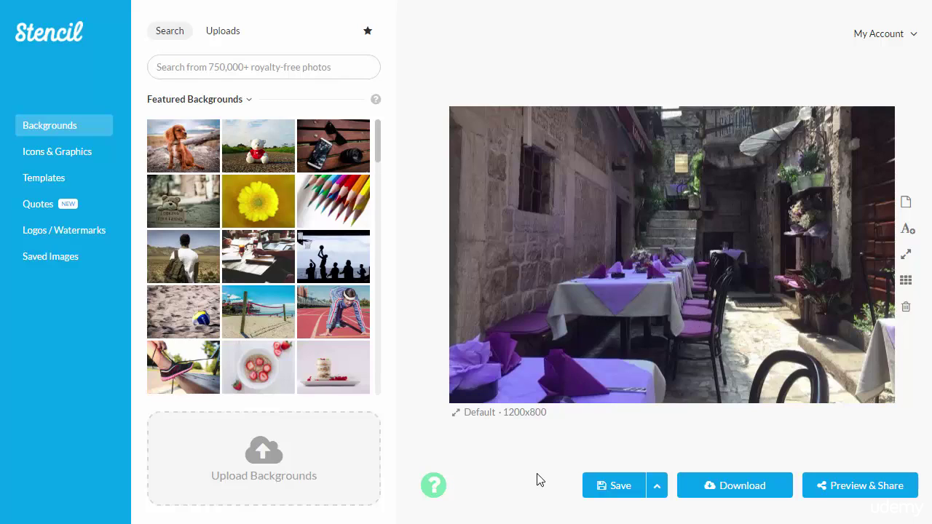
- Resize the canvas to the Twitter Post preset (1024x512)
click(513, 413)
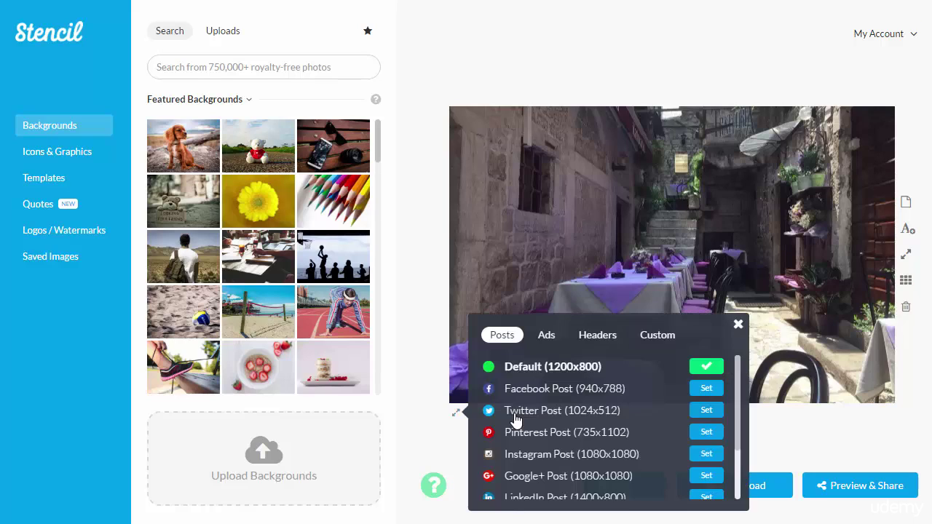
scroll(514, 404, down, 2)
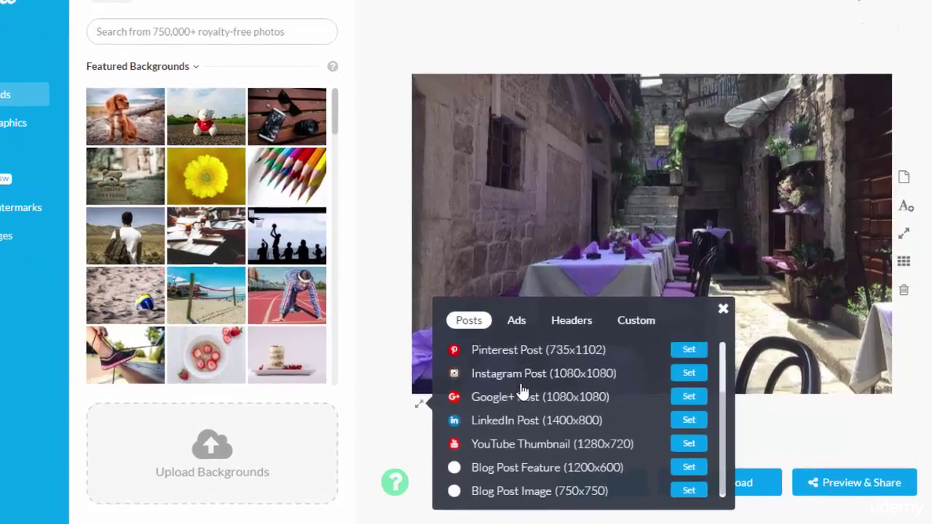
scroll(493, 383, up, 2)
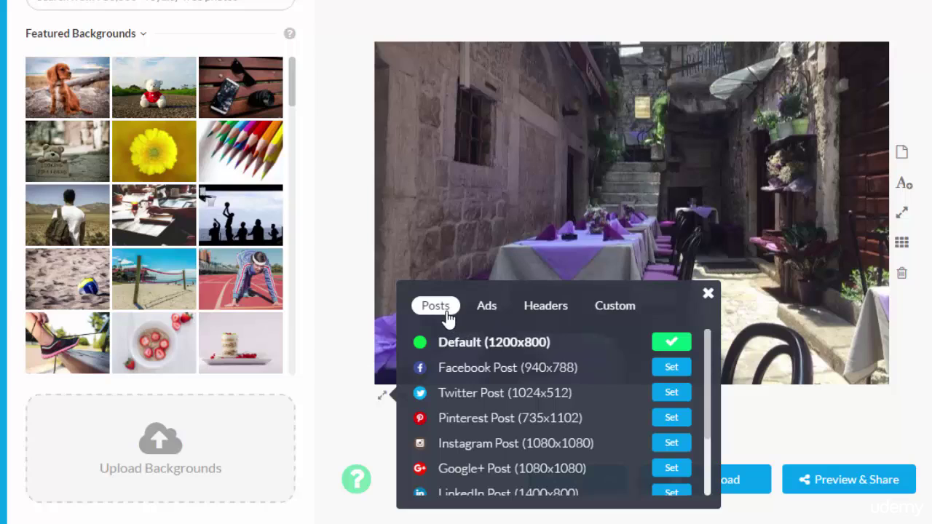
click(477, 397)
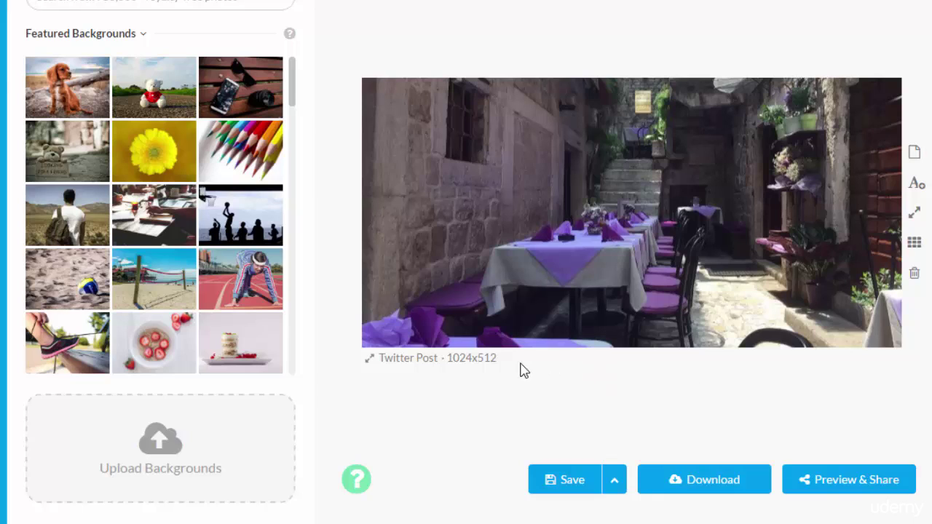
- Examine the preset image sizes available for ads, from the social media ads through the banner formats
click(417, 369)
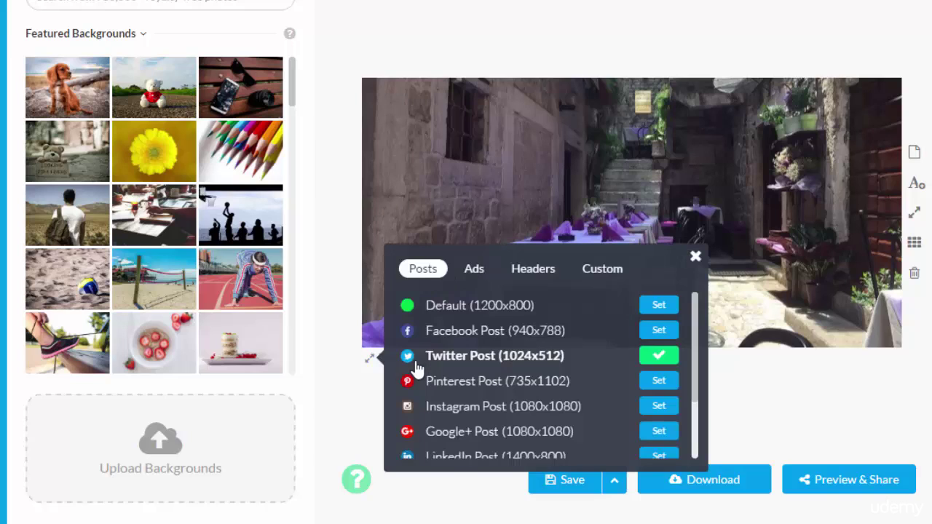
click(475, 271)
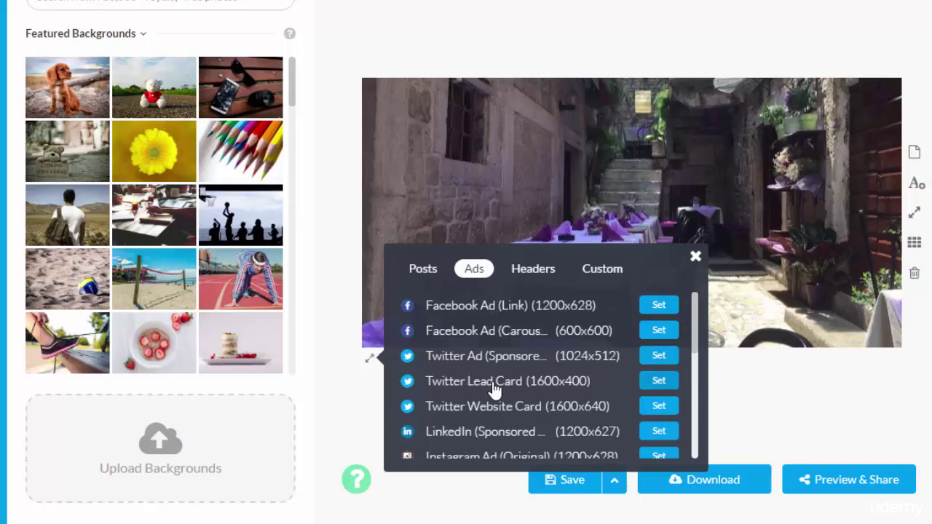
scroll(494, 389, down, 2)
scroll(485, 374, up, 2)
scroll(486, 372, down, 4)
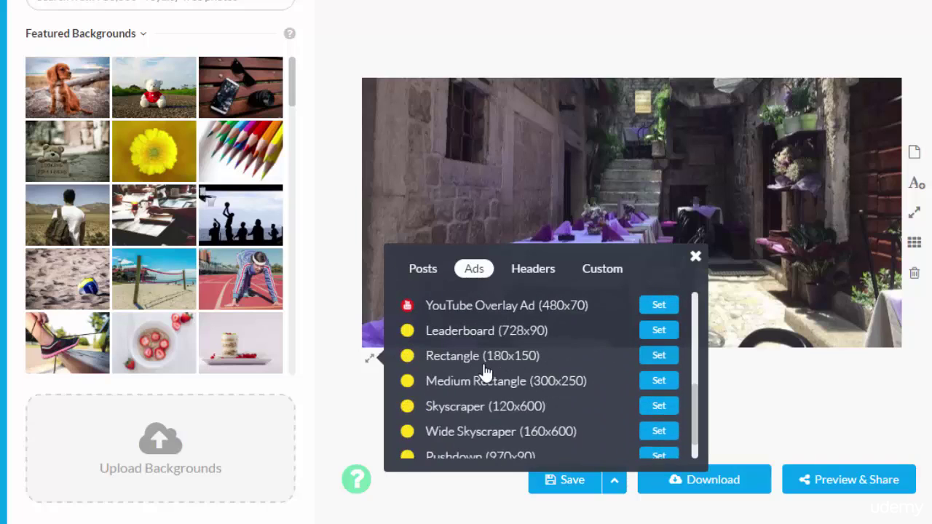
scroll(484, 410, down, 1)
scroll(483, 412, up, 5)
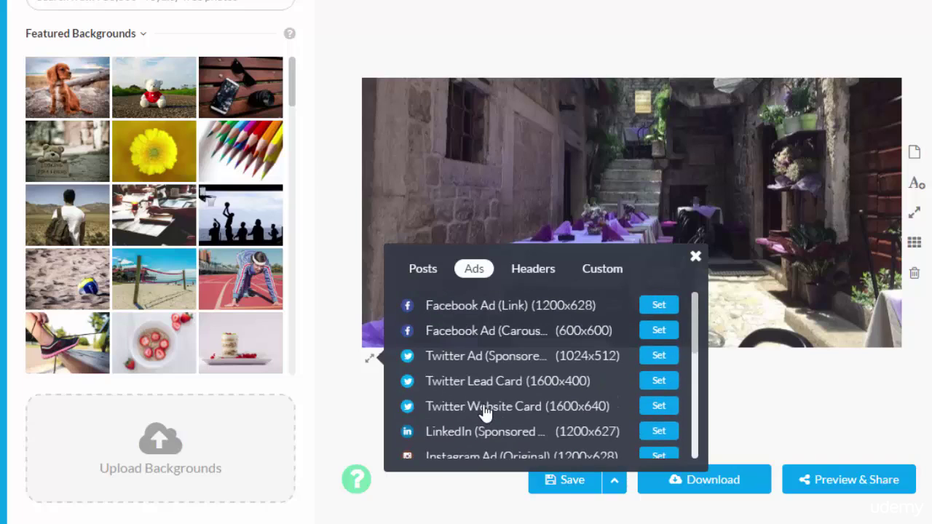
- Examine the header presets and the custom image size options, keeping the canvas at Twitter Post (1024x512)
click(529, 277)
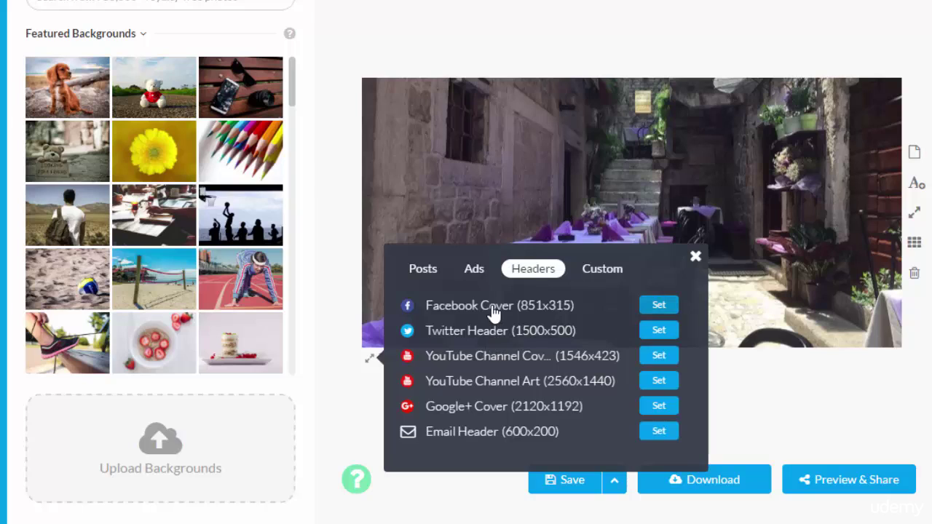
click(604, 277)
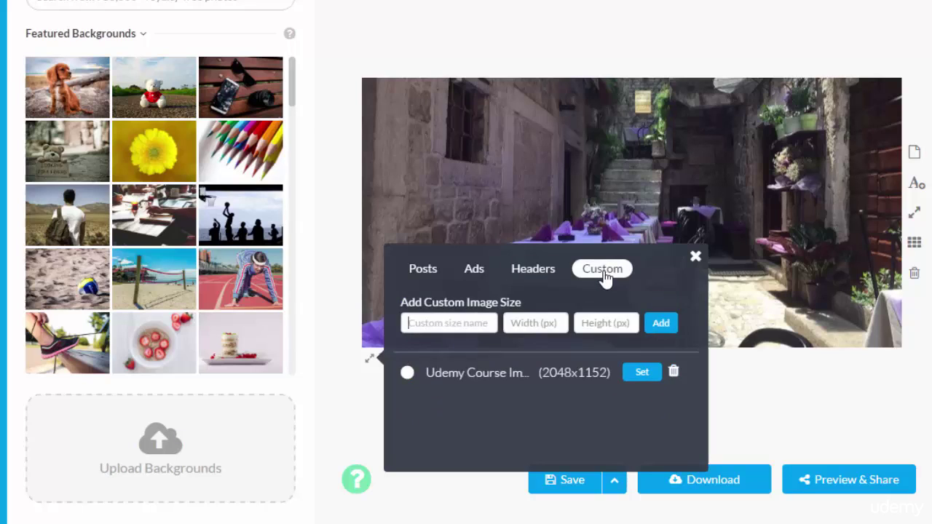
click(464, 328)
click(421, 271)
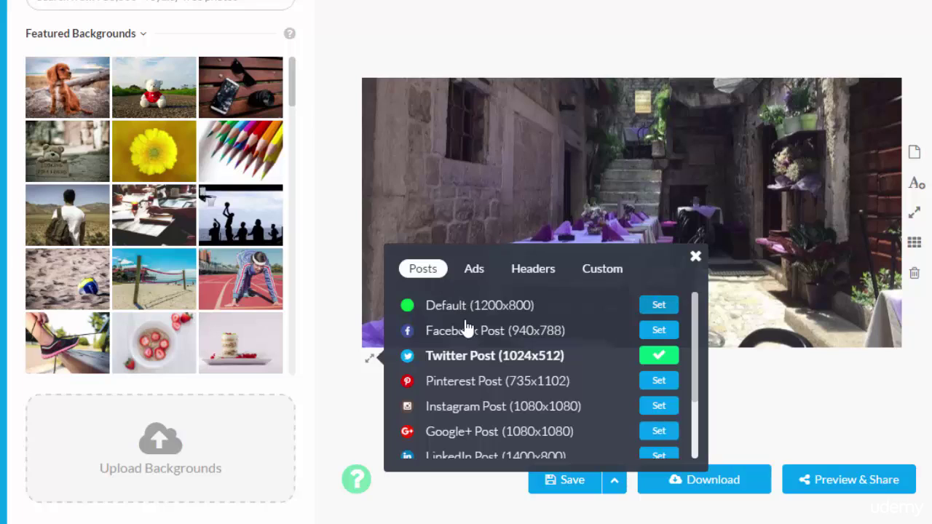
click(479, 364)
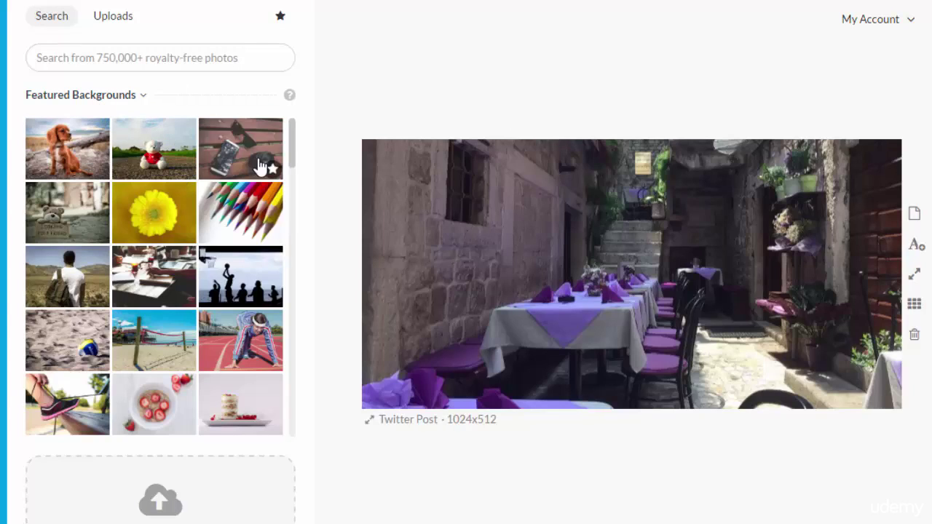
- Search the royalty-free background photos for "wine"
mouse_move(291, 150)
mouse_down()
mouse_move(290, 312)
mouse_move(291, 139)
mouse_up()
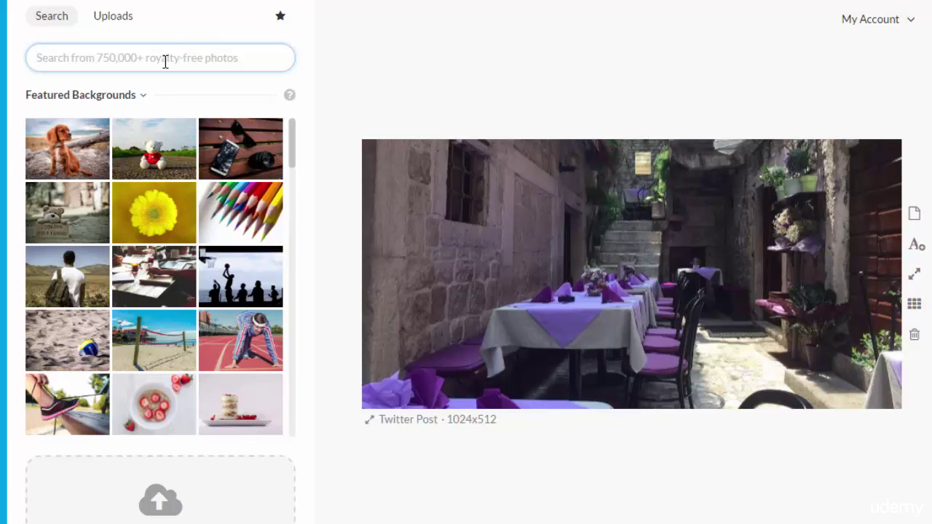
click(113, 57)
text(wine)
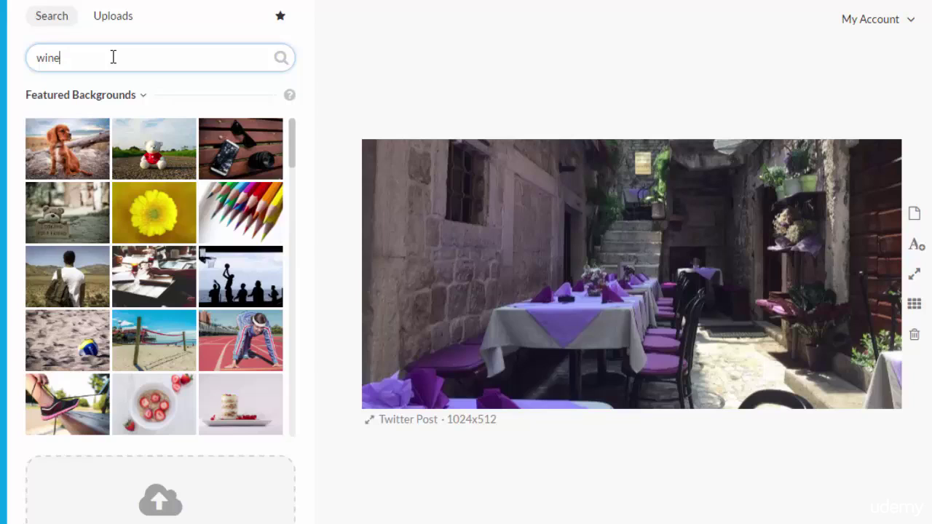
key(Return)
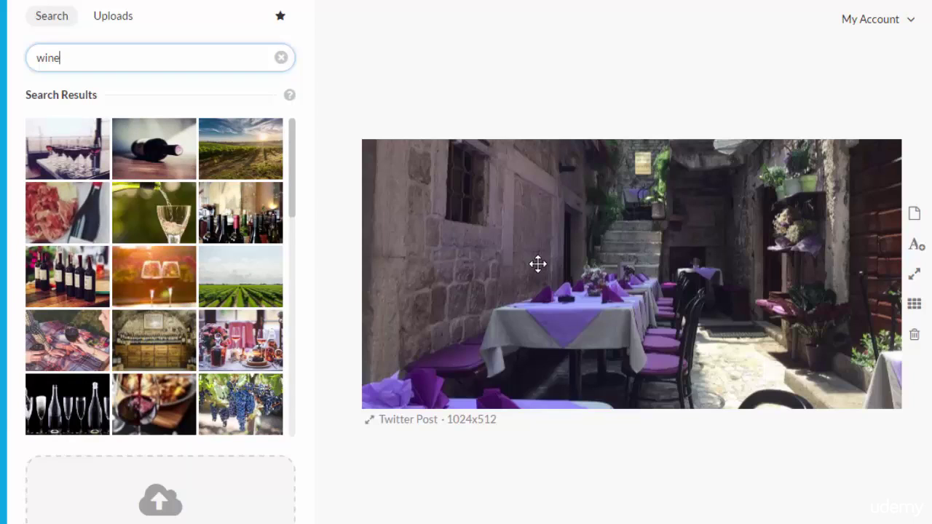
- Try the photo of wine bottles lined up on a wooden table, and the hand-held orange drink photo, as the background
click(71, 278)
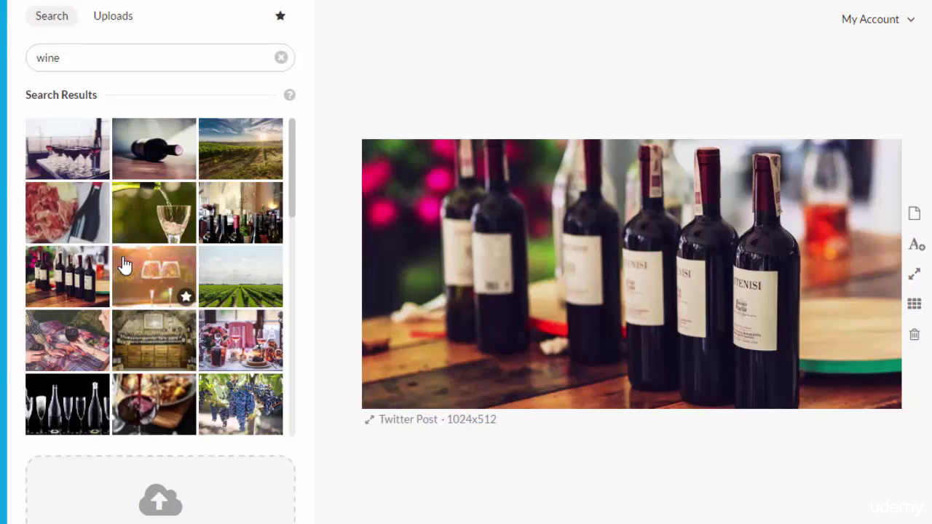
scroll(127, 262, down, 10)
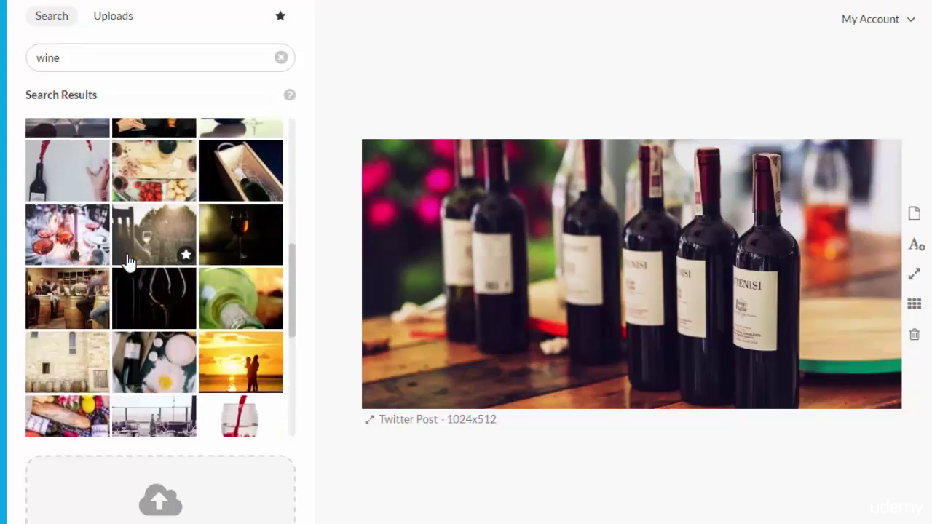
scroll(131, 247, down, 3)
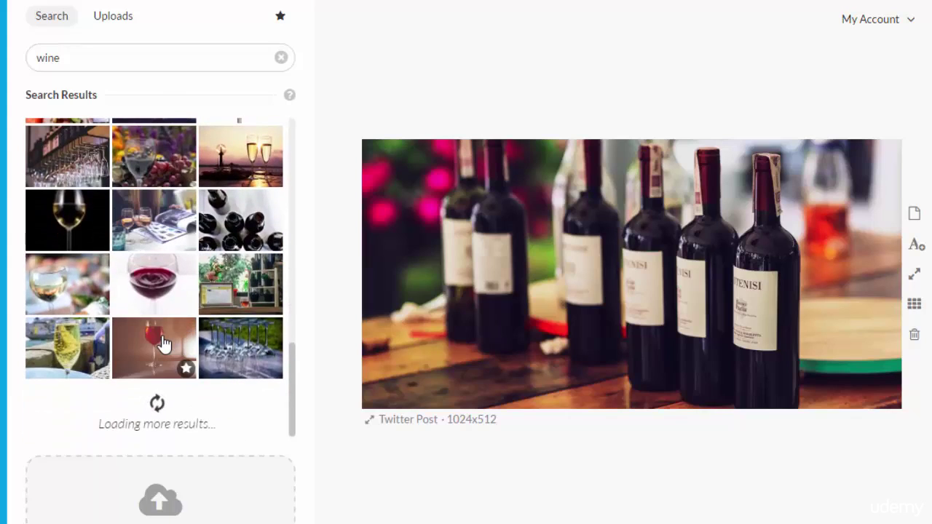
scroll(163, 344, down, 6)
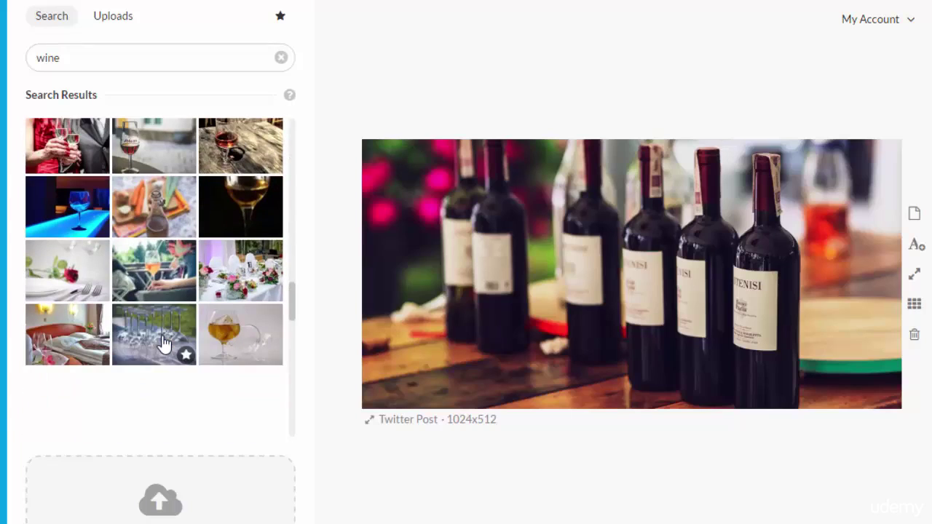
click(153, 281)
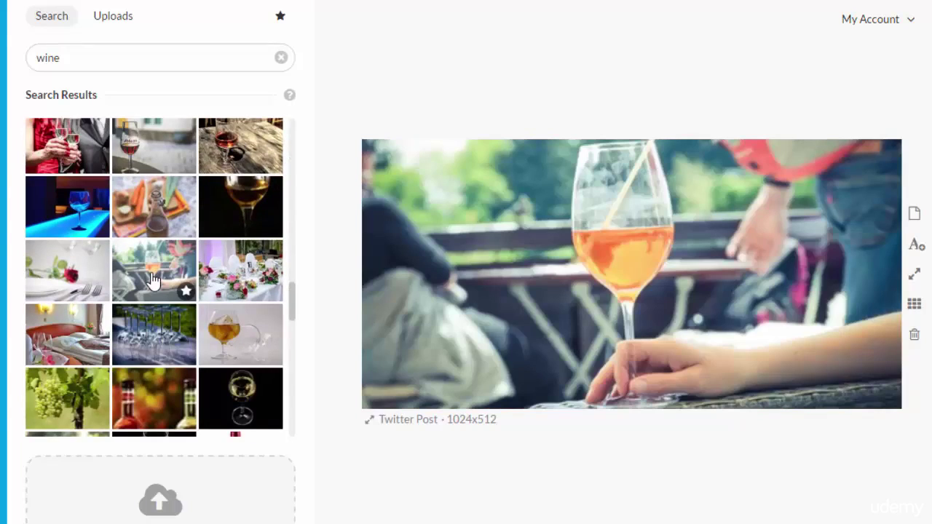
- Try the photo of labelled wine bottles against a stone wall, and the two champagne glasses on black, as the background
scroll(152, 280, down, 3)
scroll(216, 285, down, 3)
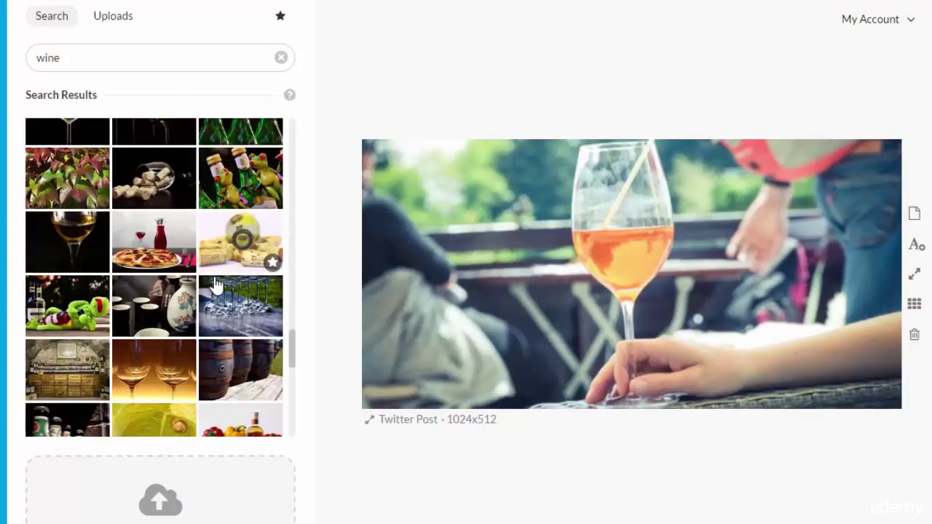
scroll(216, 285, down, 1)
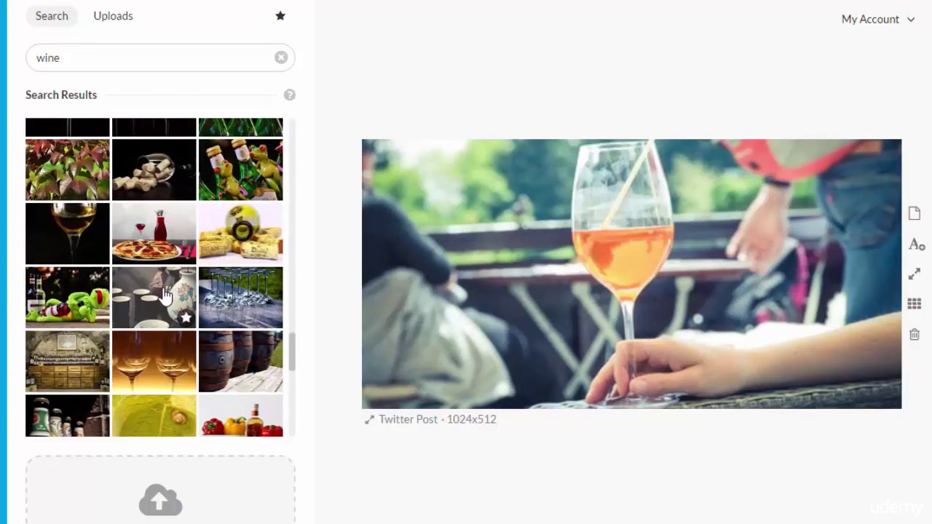
scroll(166, 293, down, 3)
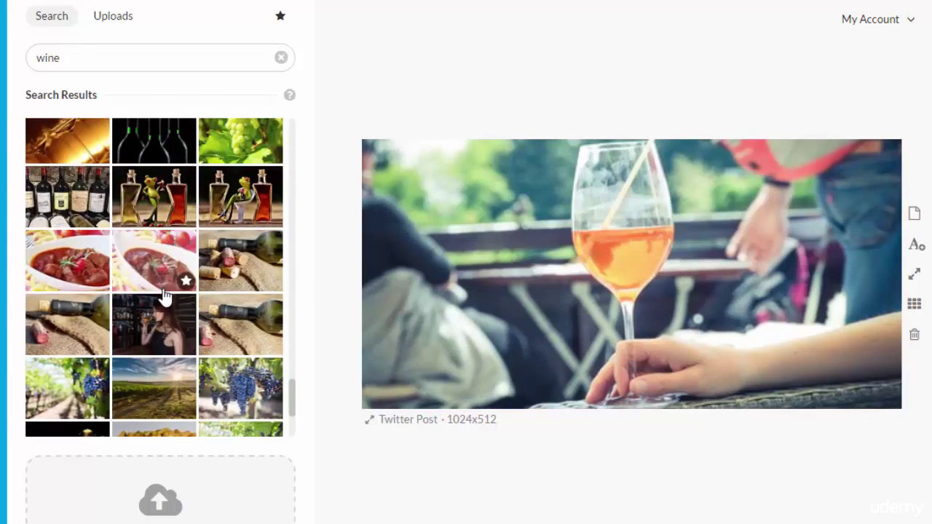
click(80, 204)
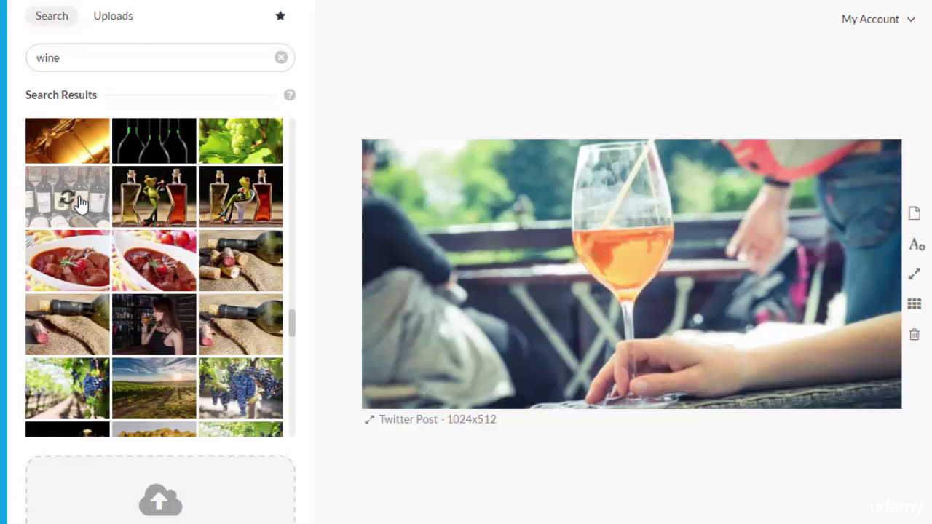
scroll(166, 256, down, 3)
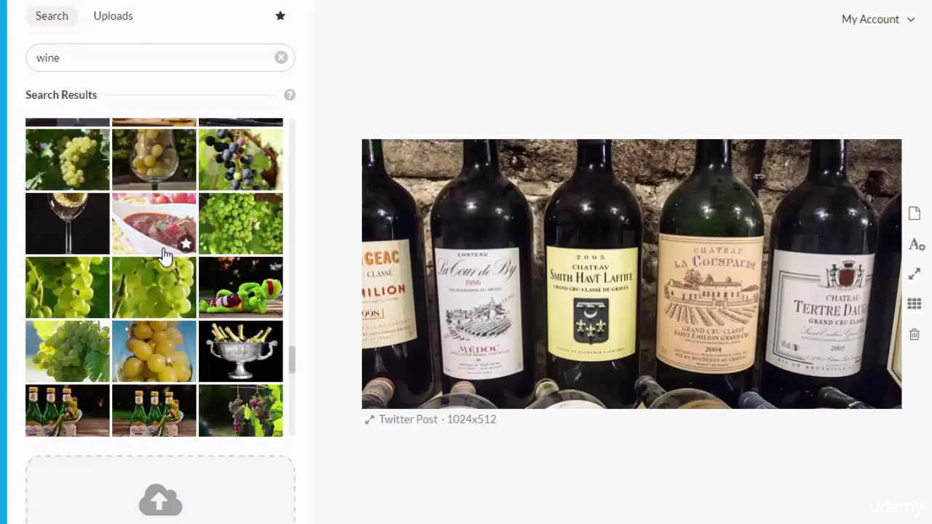
scroll(165, 255, down, 5)
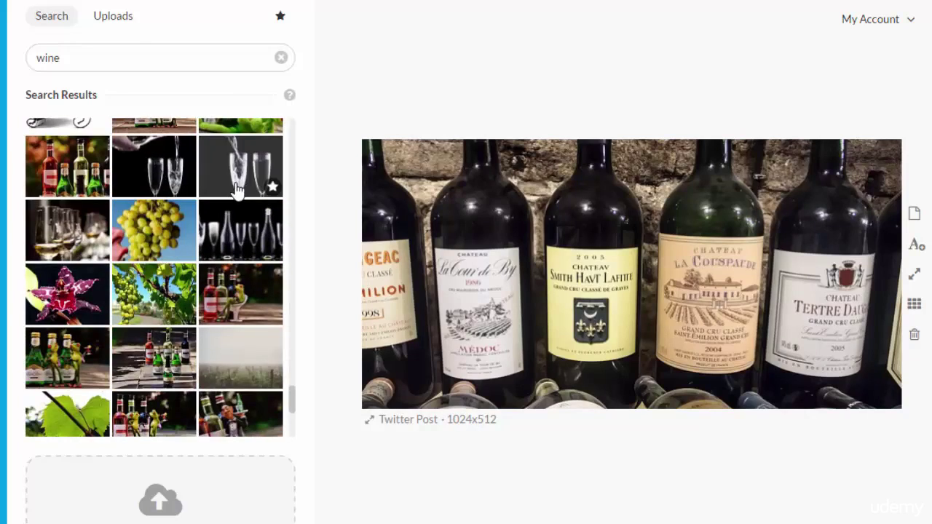
click(241, 182)
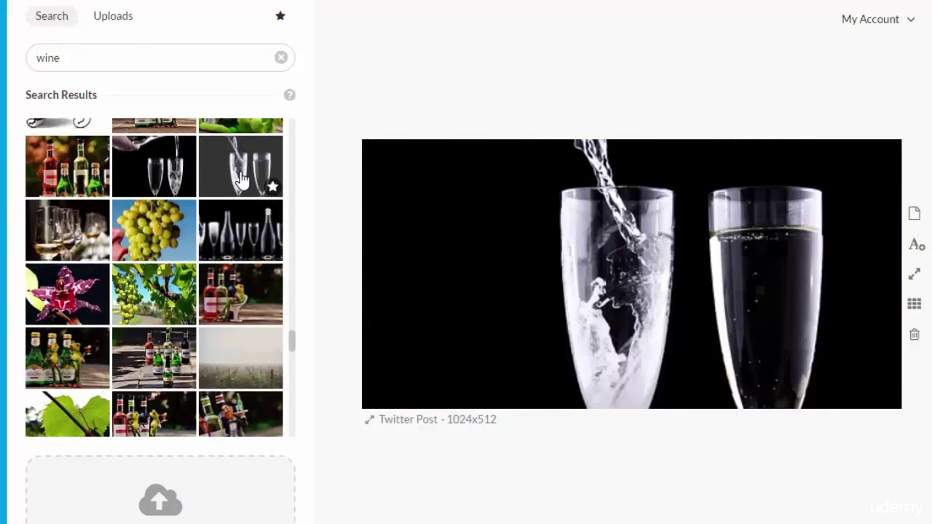
- Set the photo of a single dark wine bottle lying on a wooden surface as the background
scroll(219, 255, down, 5)
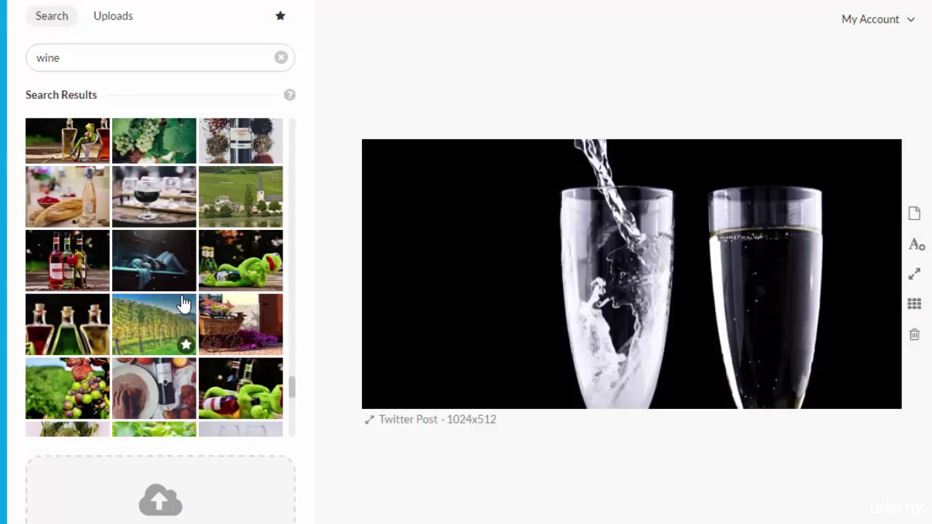
scroll(183, 304, up, 10)
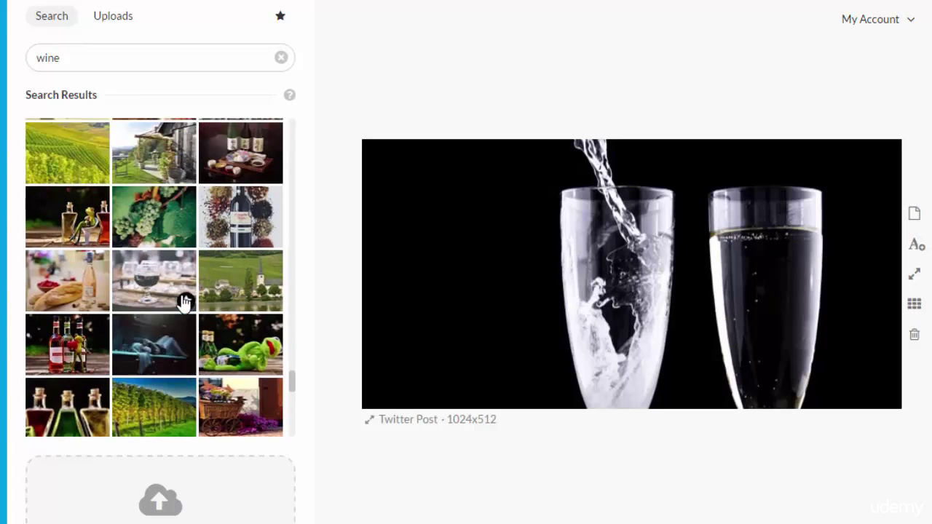
scroll(183, 303, up, 3)
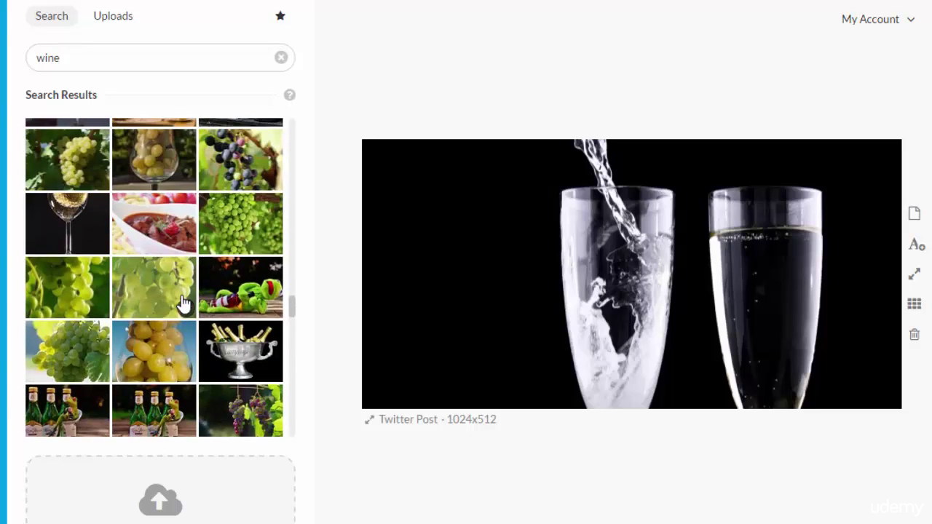
scroll(183, 304, up, 20)
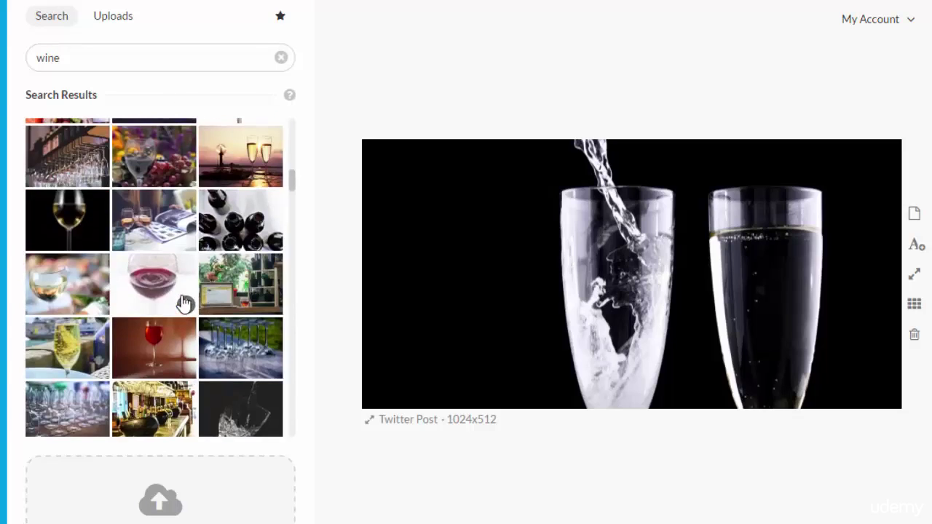
scroll(183, 304, up, 8)
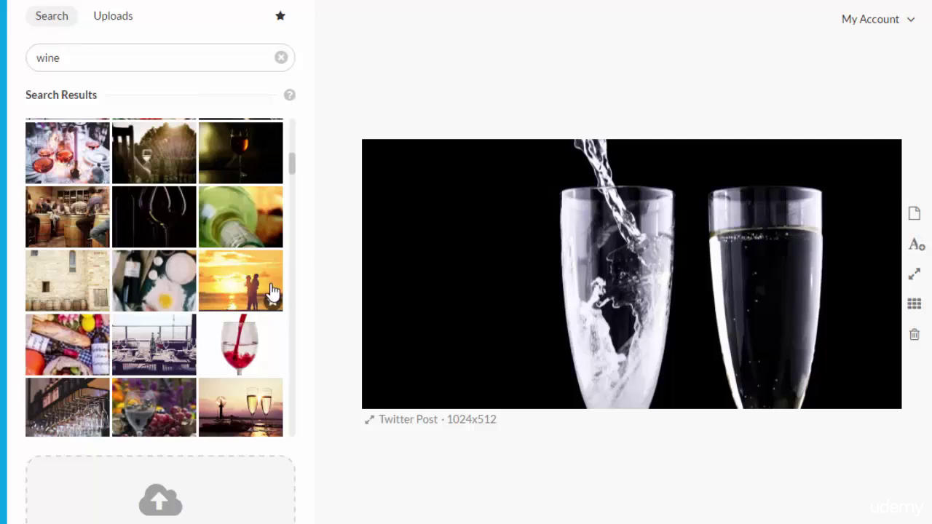
scroll(186, 287, up, 10)
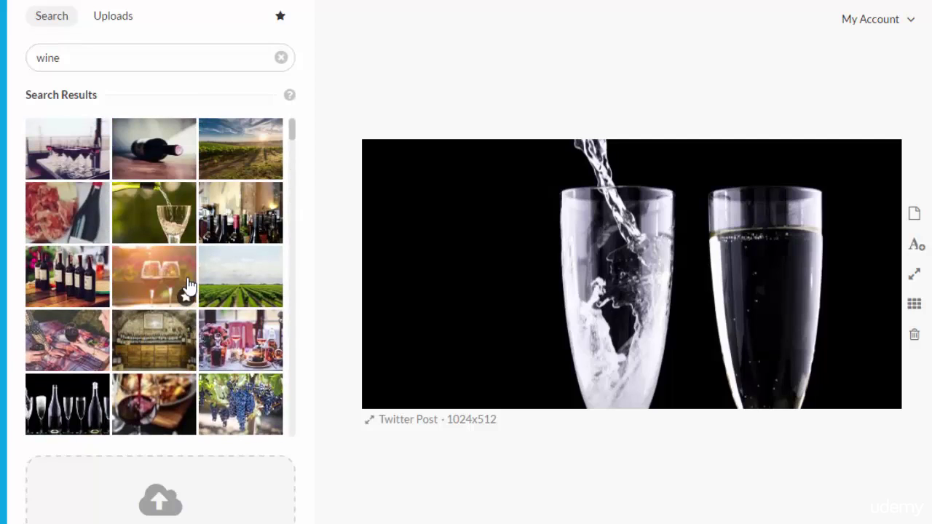
click(161, 146)
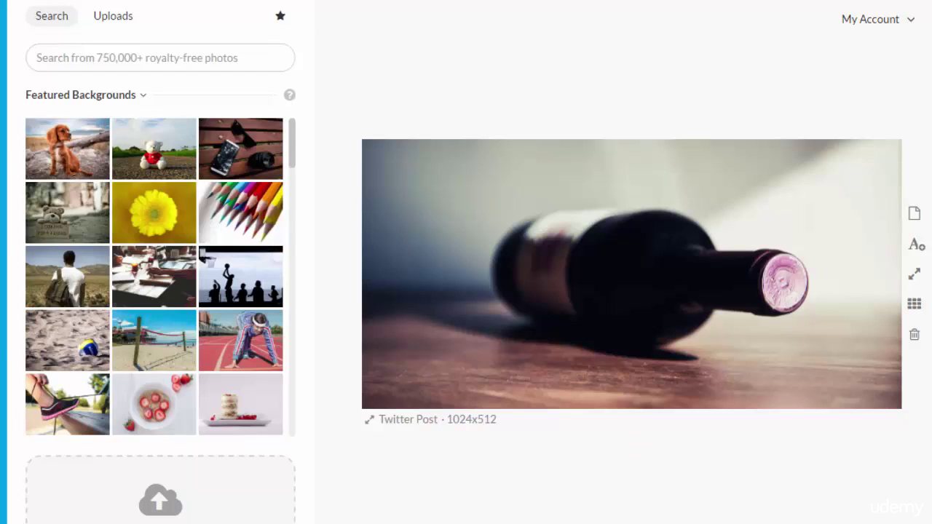
- Search the background photos for "pizza" and try the close-up of a pizza topped with basil leaves as the background
click(132, 63)
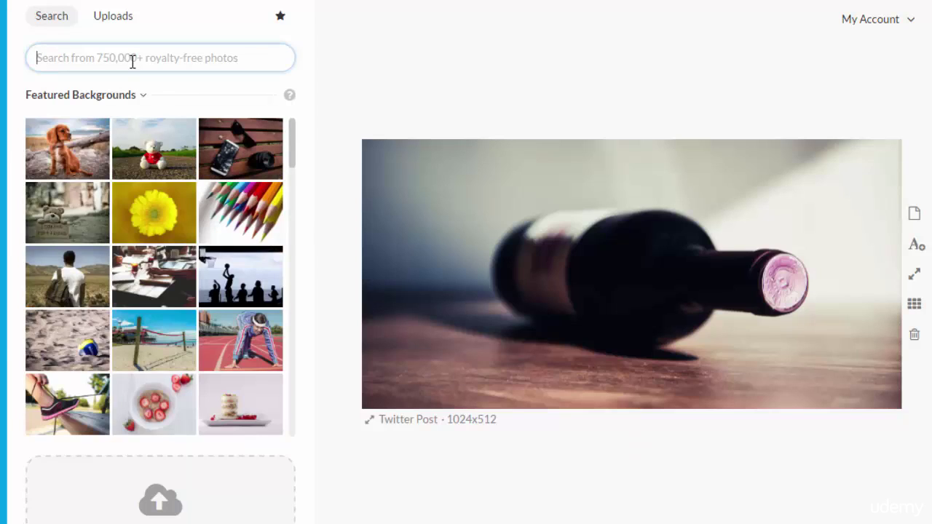
text(piz)
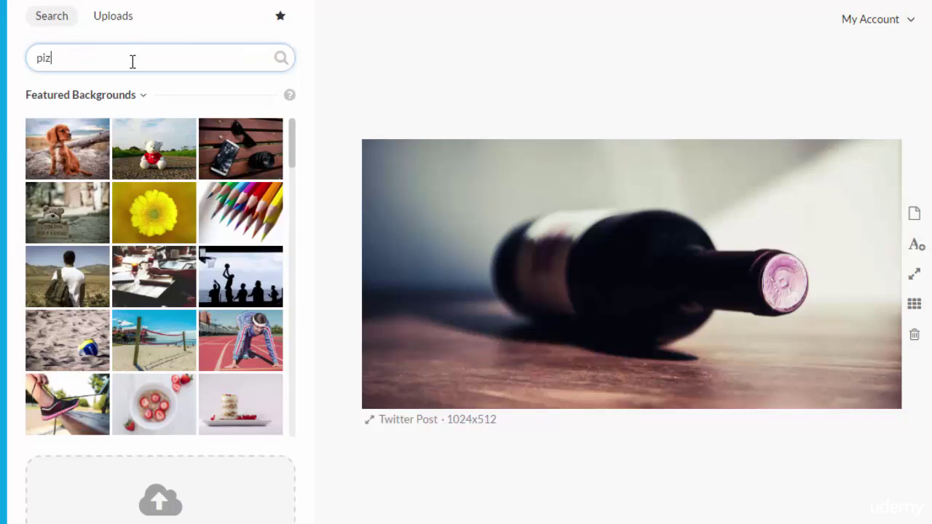
text(za)
key(Return)
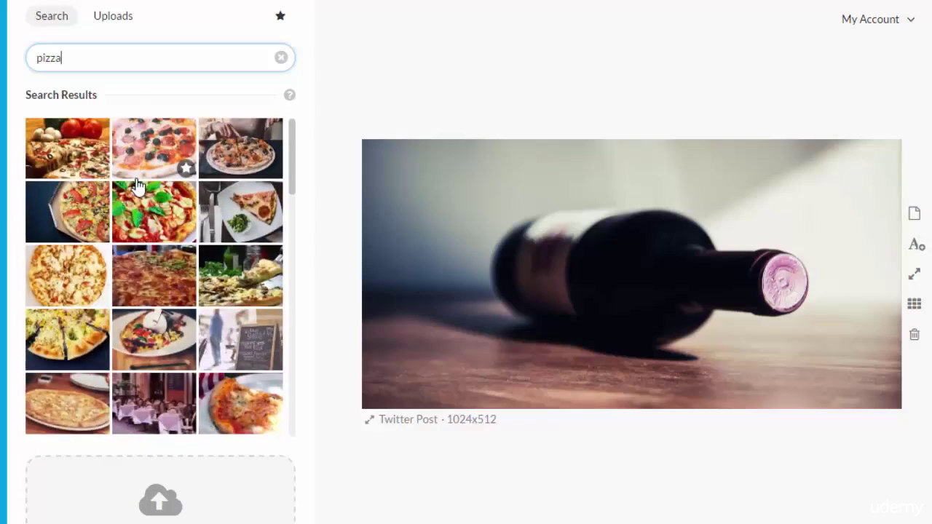
scroll(139, 186, down, 5)
click(74, 216)
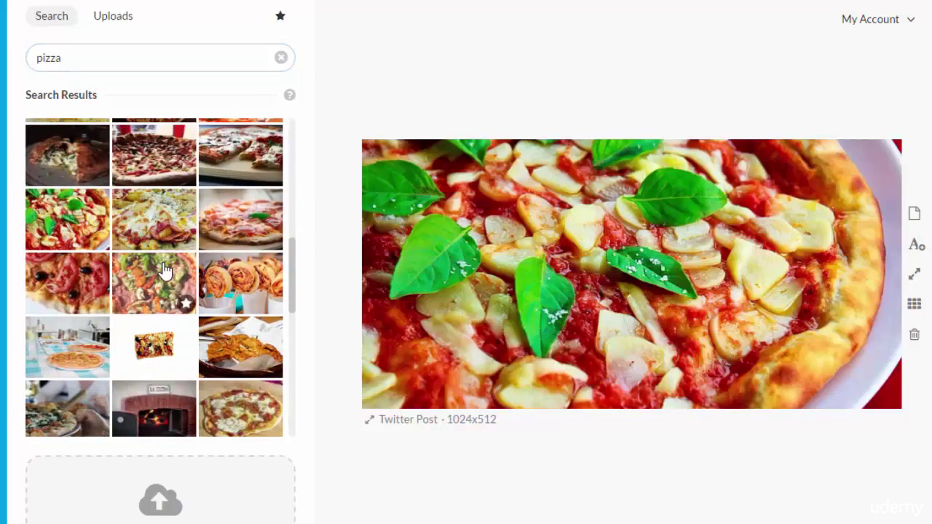
scroll(163, 267, down, 5)
- Search the background photos for "meals" and look through the results
double_click(91, 65)
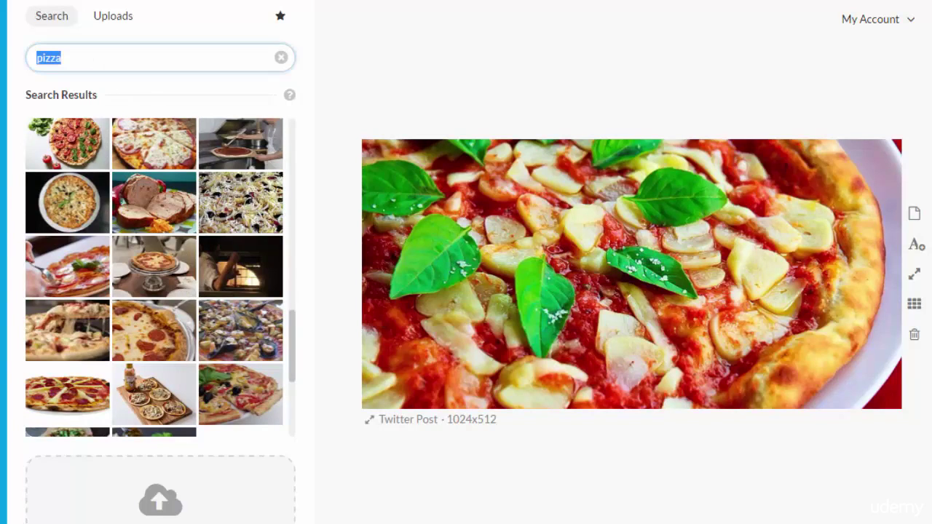
text(meals)
key(Return)
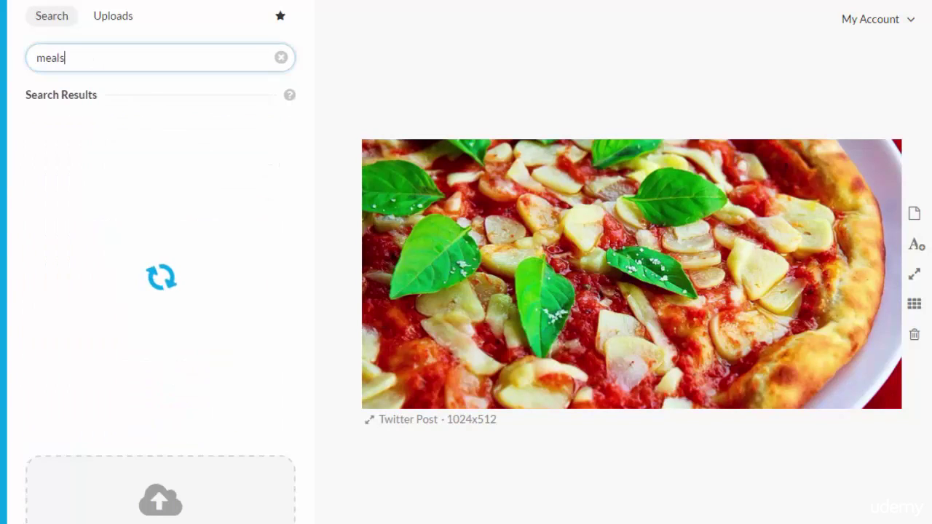
scroll(187, 260, down, 3)
scroll(186, 260, down, 5)
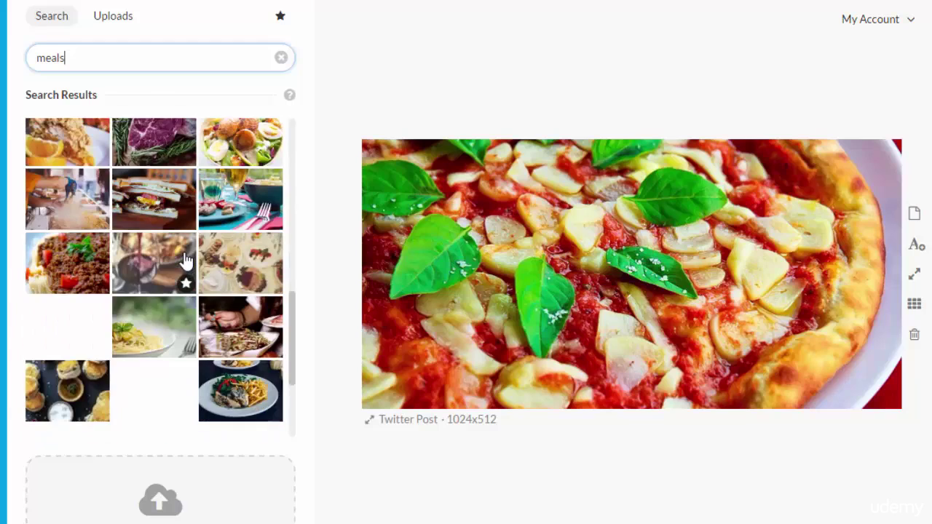
scroll(188, 266, down, 3)
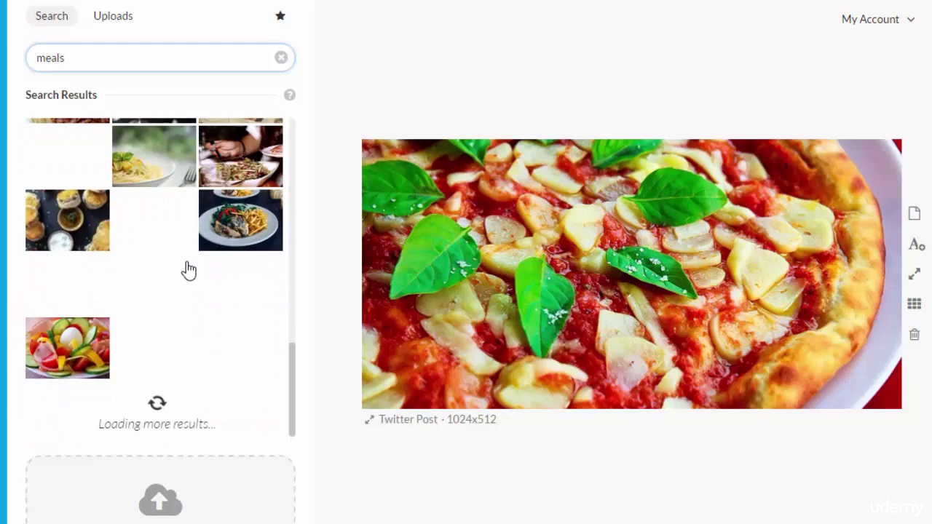
scroll(174, 267, down, 5)
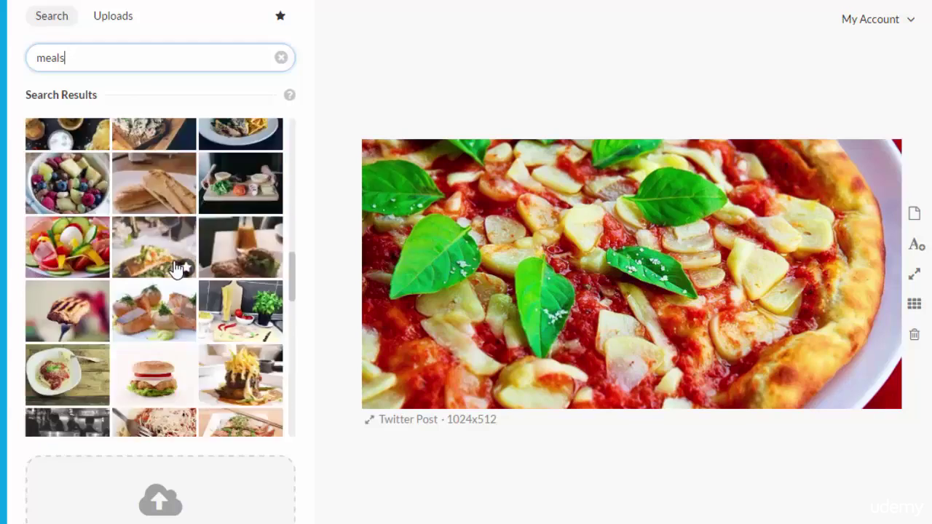
- Search the background photos for "restaurant" and look through the results
drag(77, 59, 30, 58)
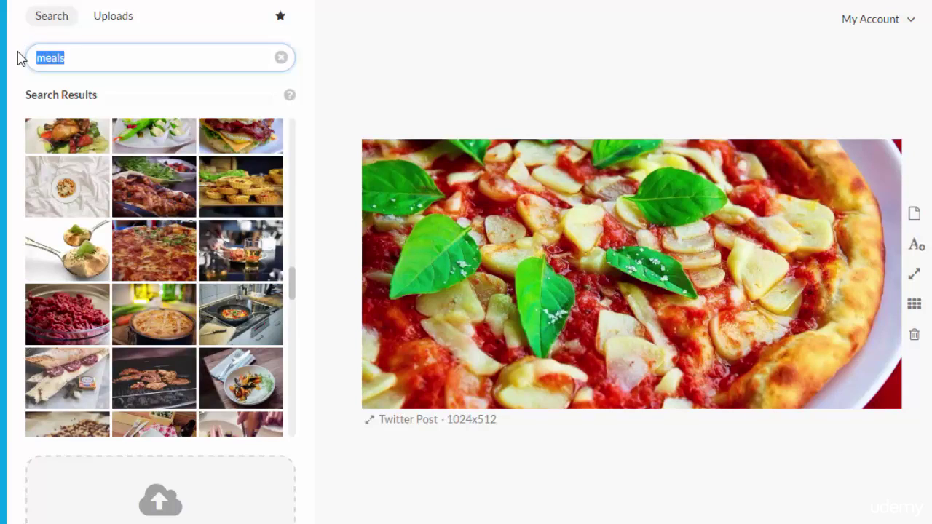
text(restaurant)
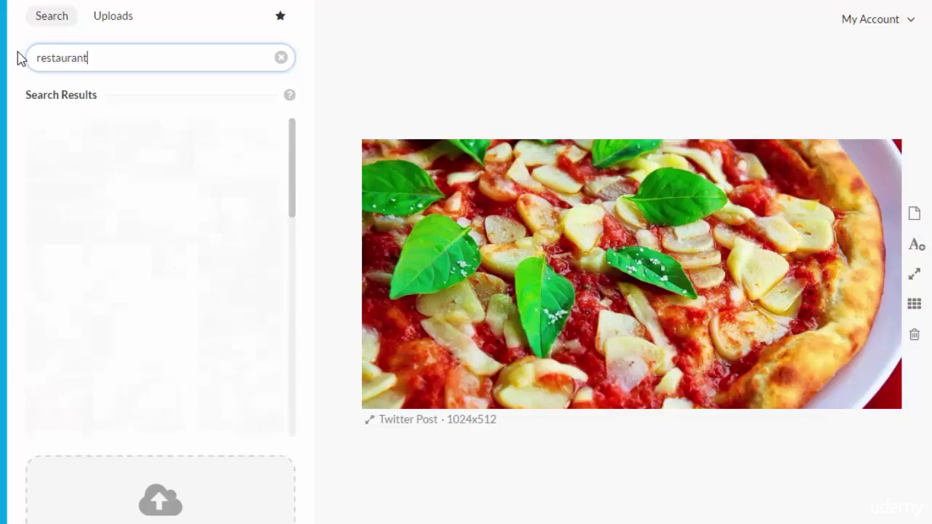
scroll(139, 187, down, 3)
scroll(138, 188, down, 5)
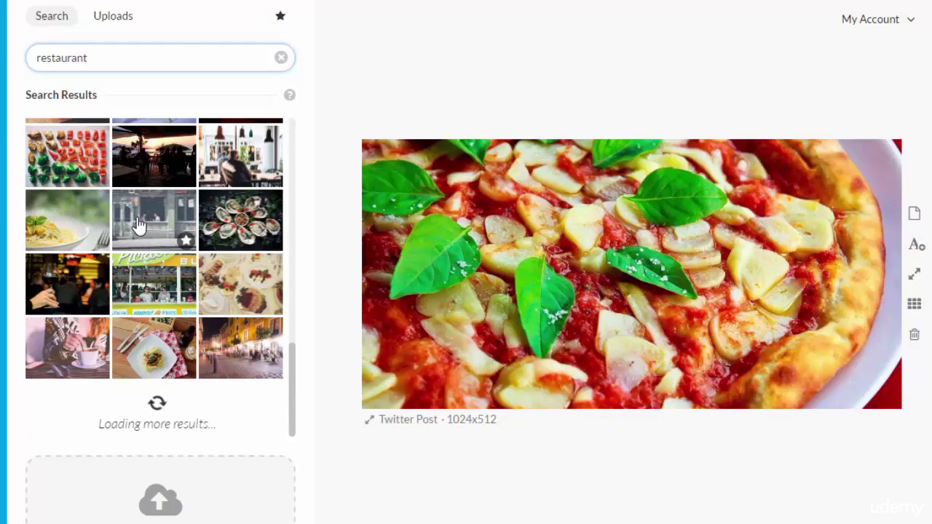
- Try the photo of oysters on ice, and the burger with a basket of fries, as the background
click(227, 221)
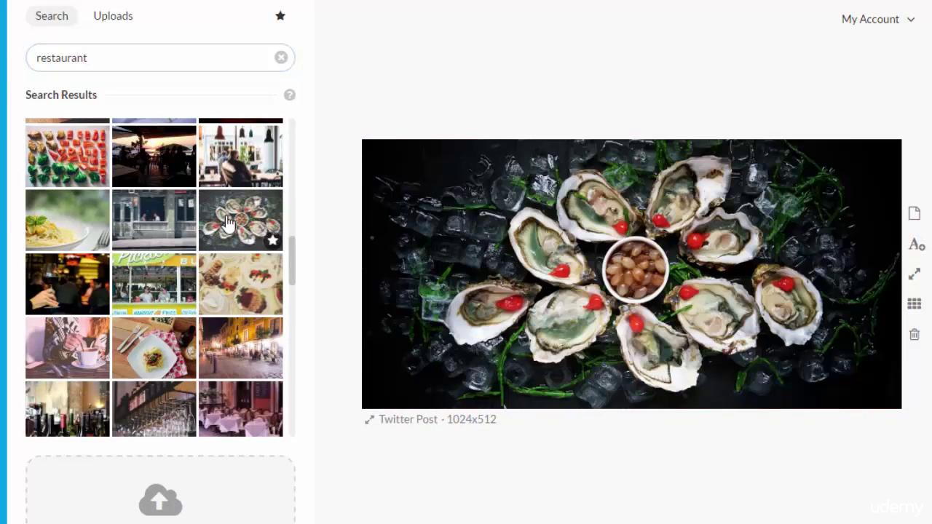
scroll(219, 233, down, 5)
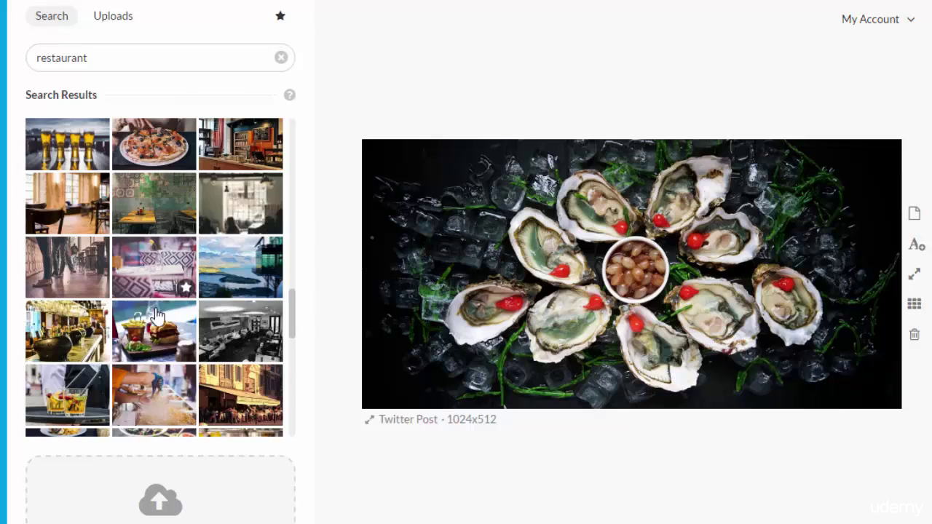
click(152, 326)
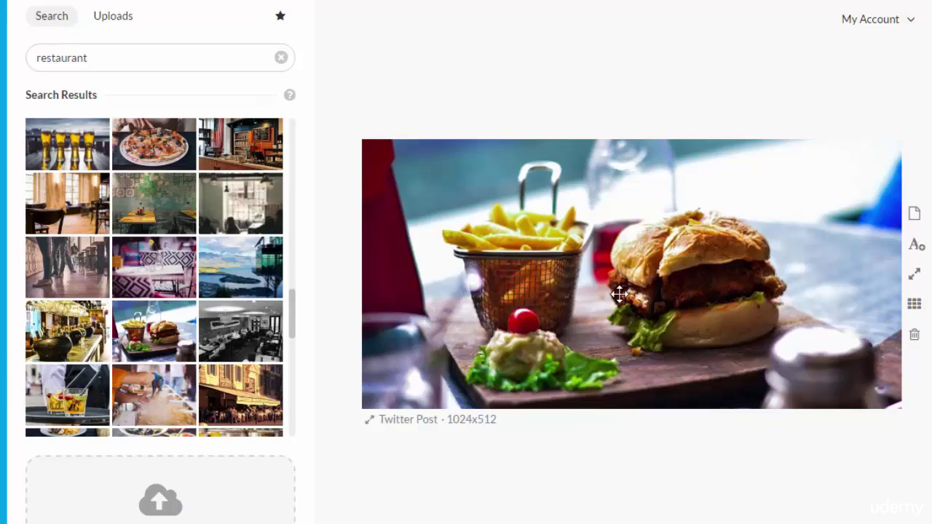
scroll(233, 280, down, 3)
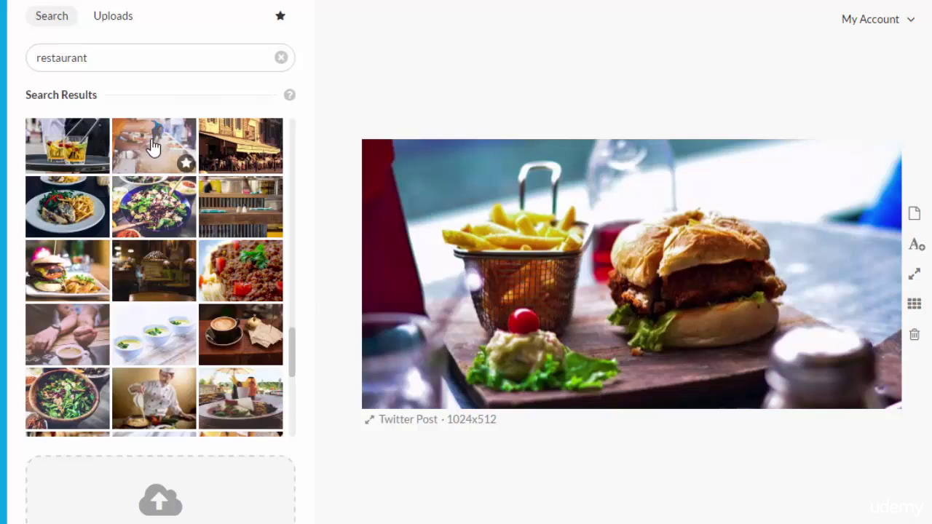
- Search the background photos for "christmas" and try the red bauble, and the snowman in a red hat, as the background
click(103, 58)
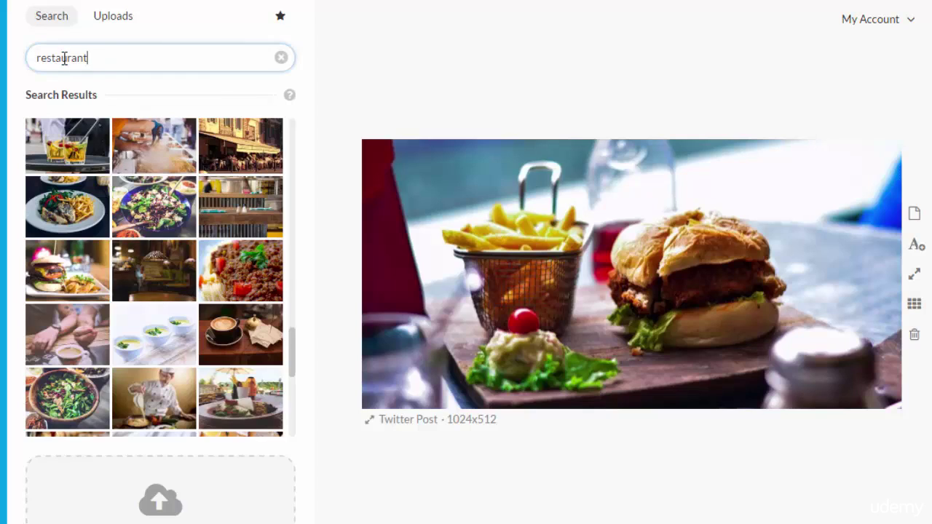
double_click(65, 58)
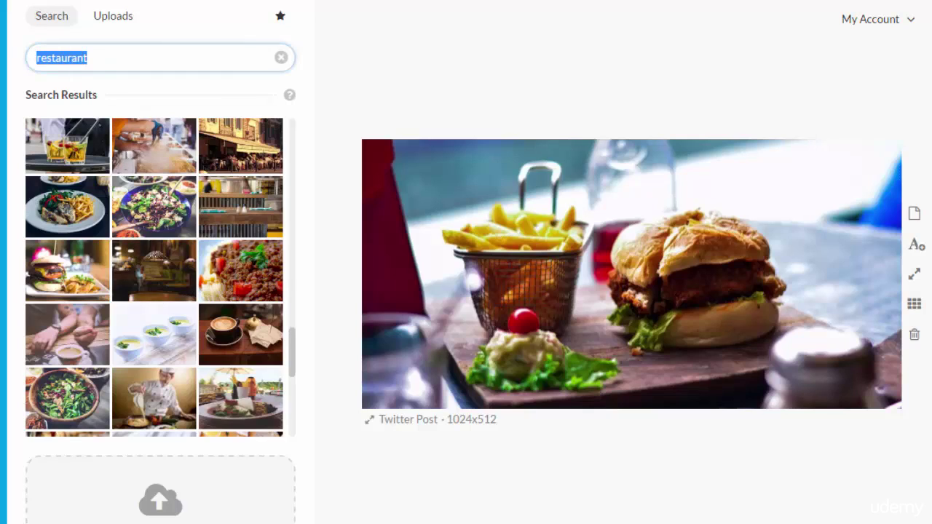
text(christ)
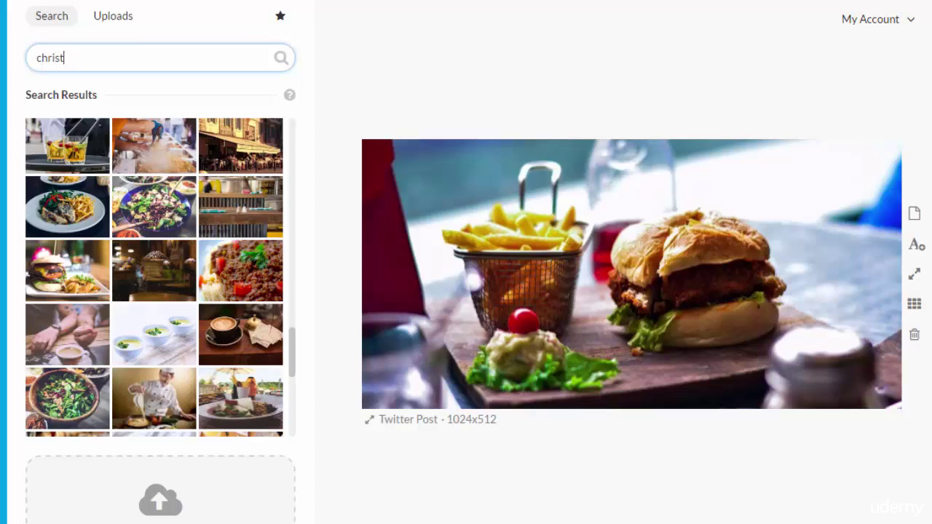
text(mas)
key(Return)
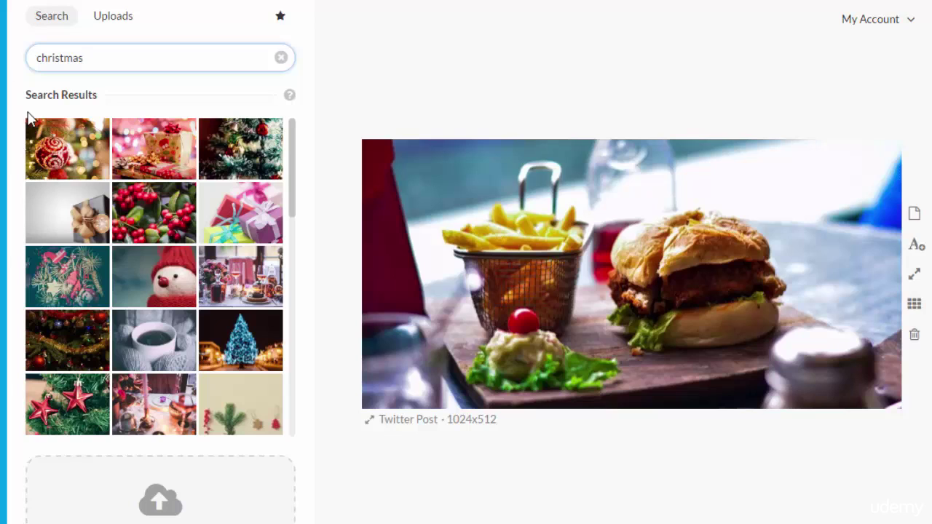
click(59, 154)
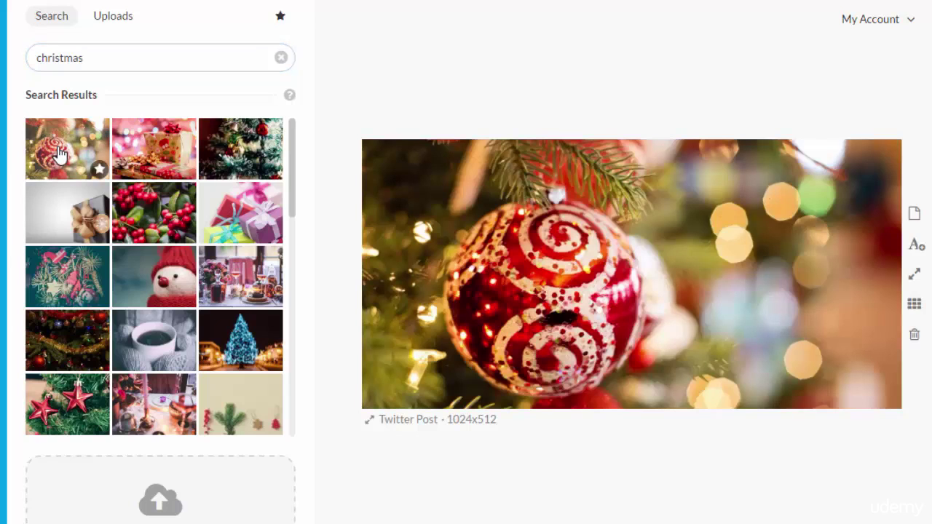
click(146, 281)
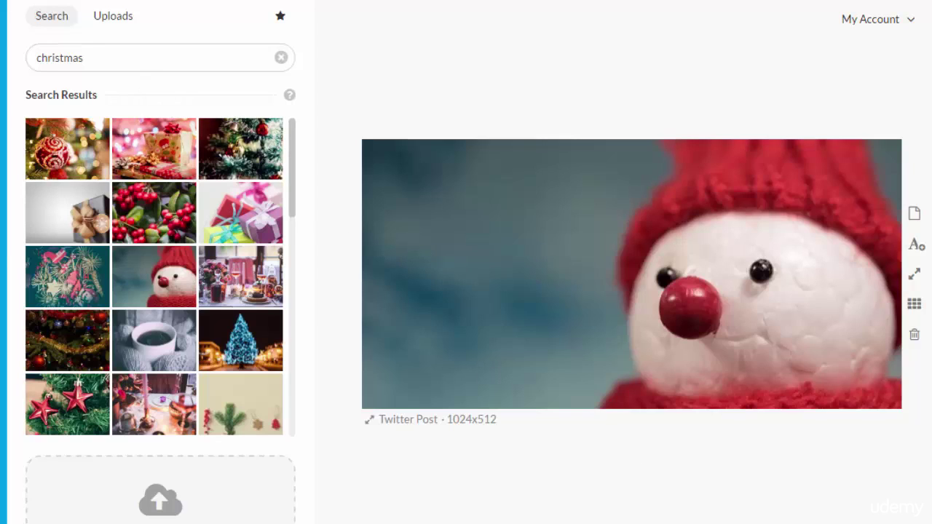
- Search the background photos for "meals" and set the grilled salmon with salad as the background
drag(85, 64, 23, 62)
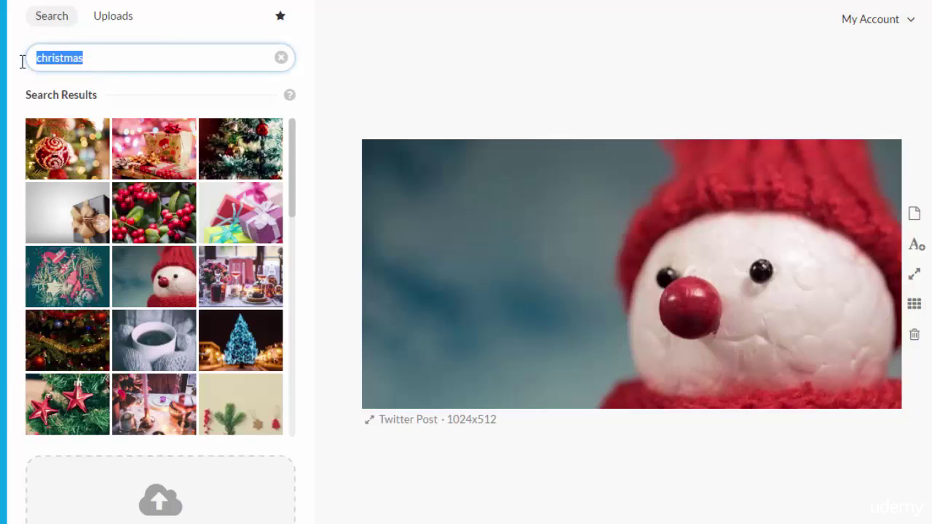
text(meals)
key(Return)
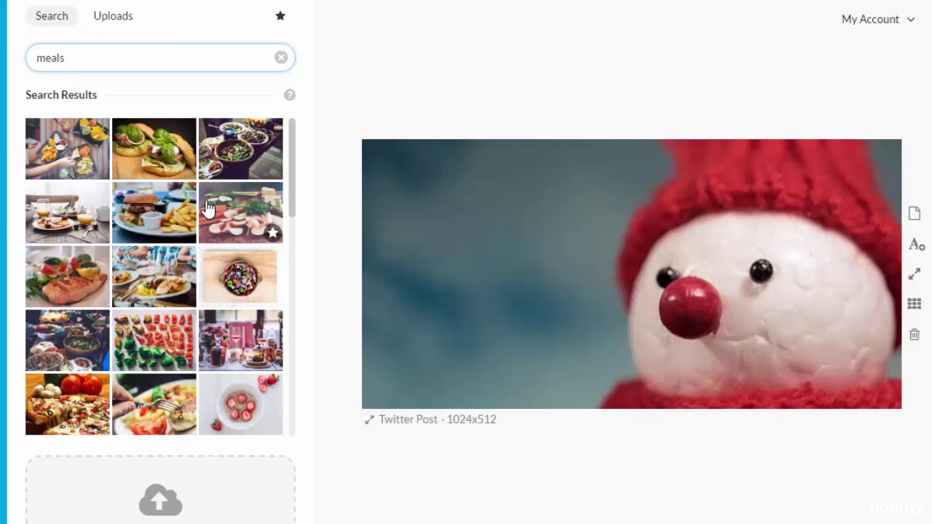
scroll(208, 209, down, 3)
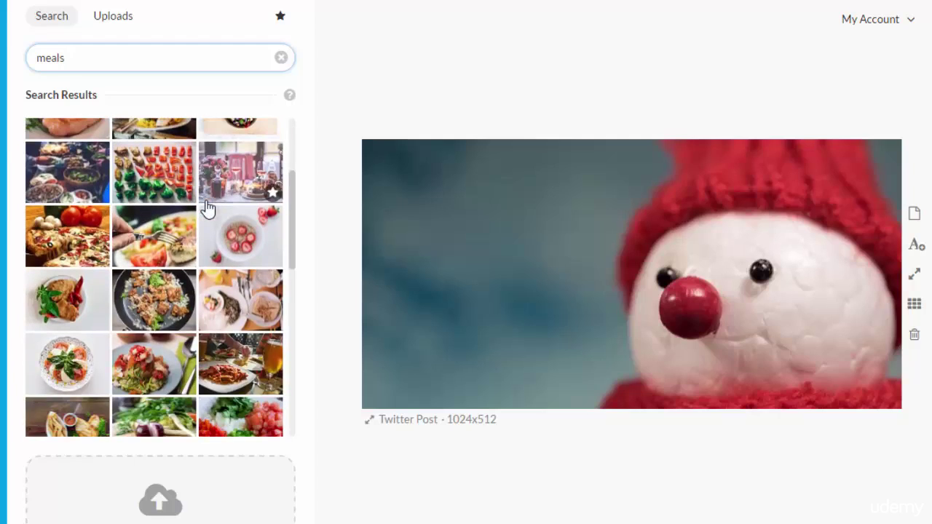
scroll(207, 209, up, 3)
click(62, 277)
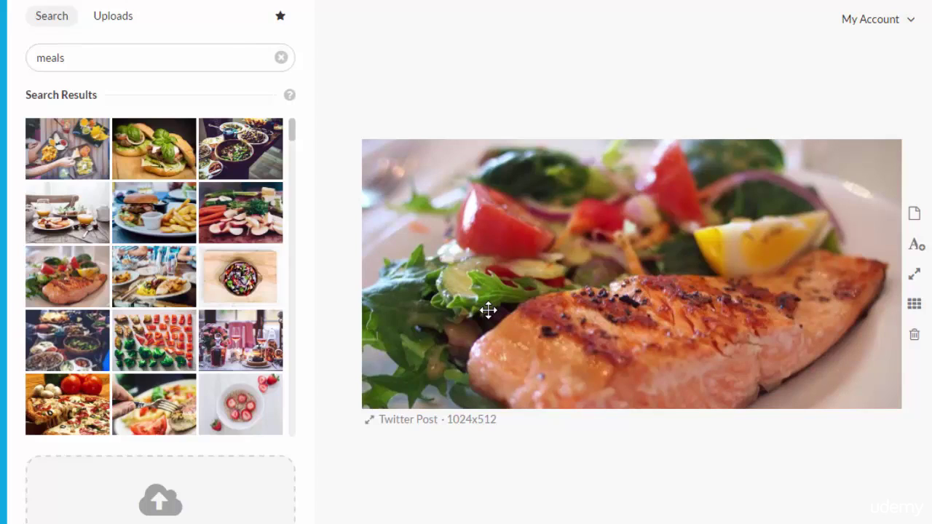
- Try the Black & White, 1977, Lomo and Clarity filters on the salmon background, and restore No Filter
click(438, 261)
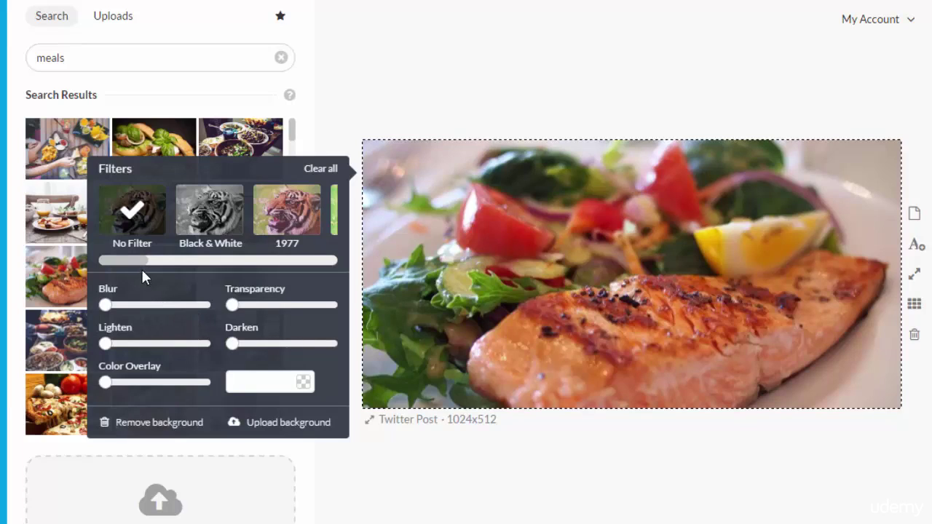
click(213, 224)
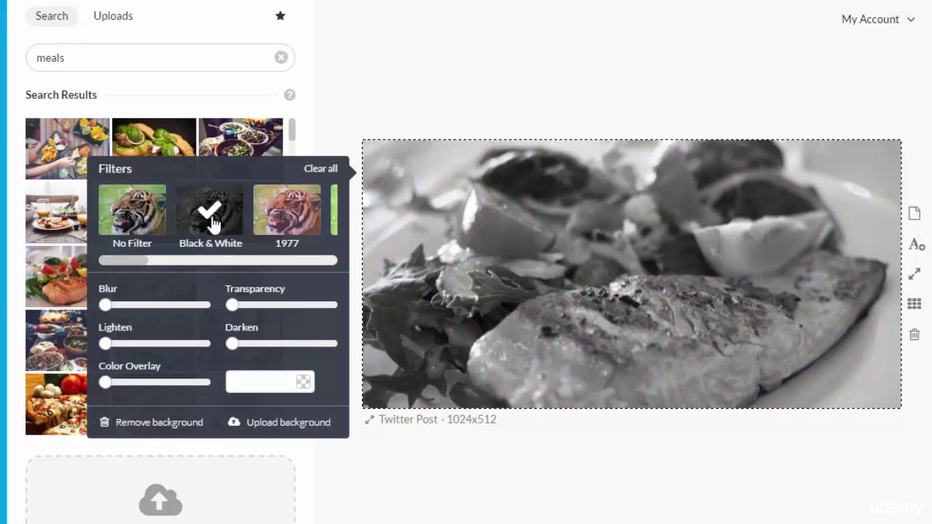
click(283, 227)
drag(127, 261, 305, 262)
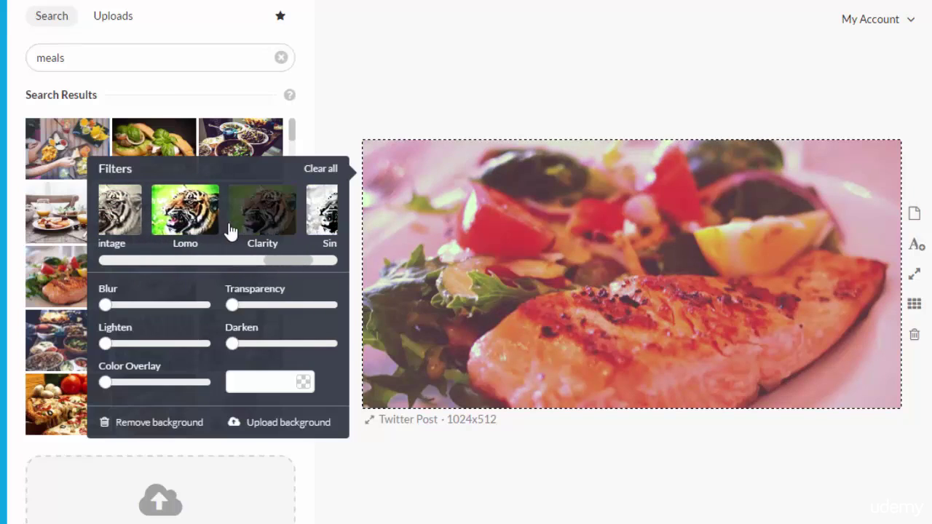
click(195, 215)
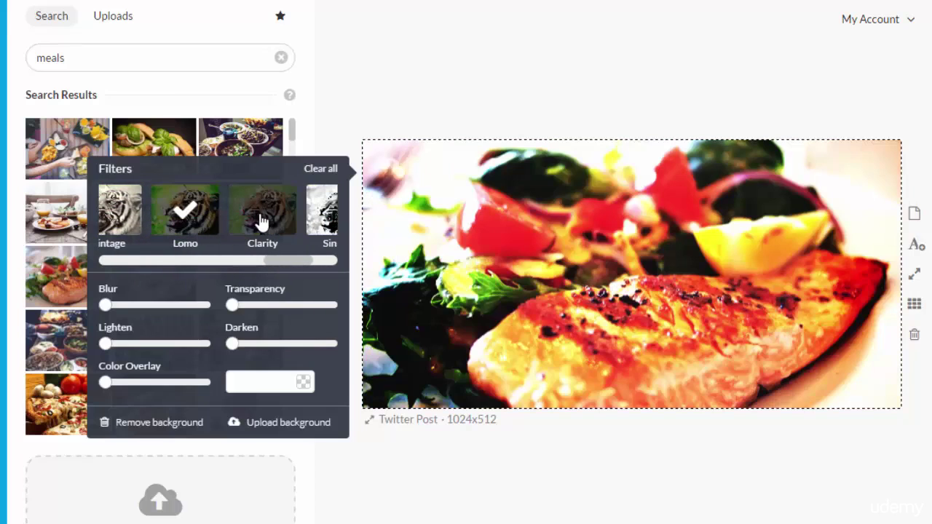
click(260, 221)
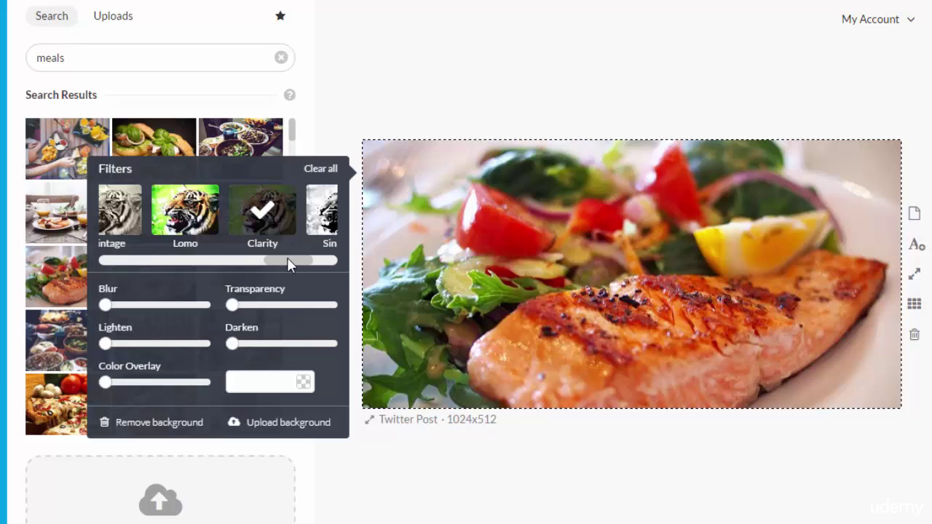
drag(287, 259, 118, 259)
click(121, 228)
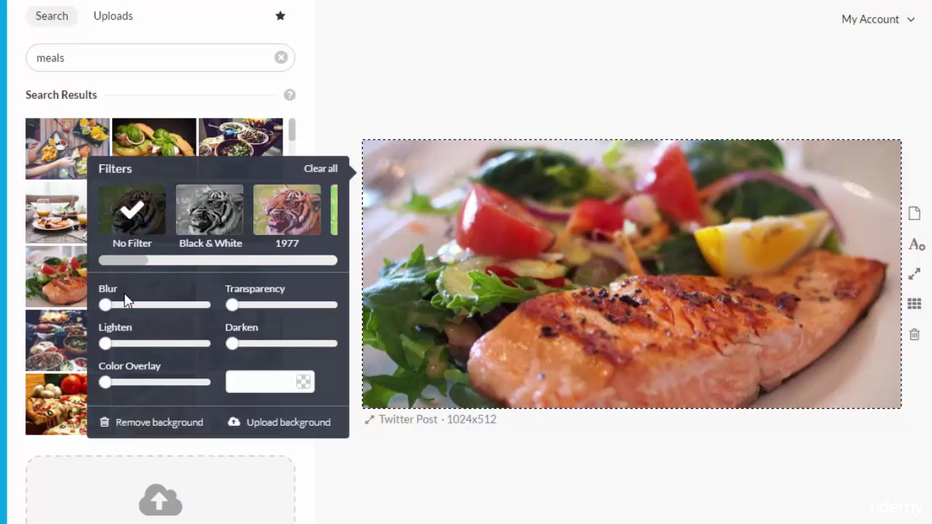
- Try the Blur and Transparency adjustments on the salmon background and return both to zero
mouse_move(107, 308)
mouse_down()
mouse_move(161, 308)
mouse_move(107, 313)
mouse_up()
mouse_move(237, 311)
mouse_down()
mouse_move(290, 312)
mouse_move(233, 311)
mouse_up()
- Apply a light color overlay to the salmon background and set its color to the red #e05555
drag(109, 390, 122, 390)
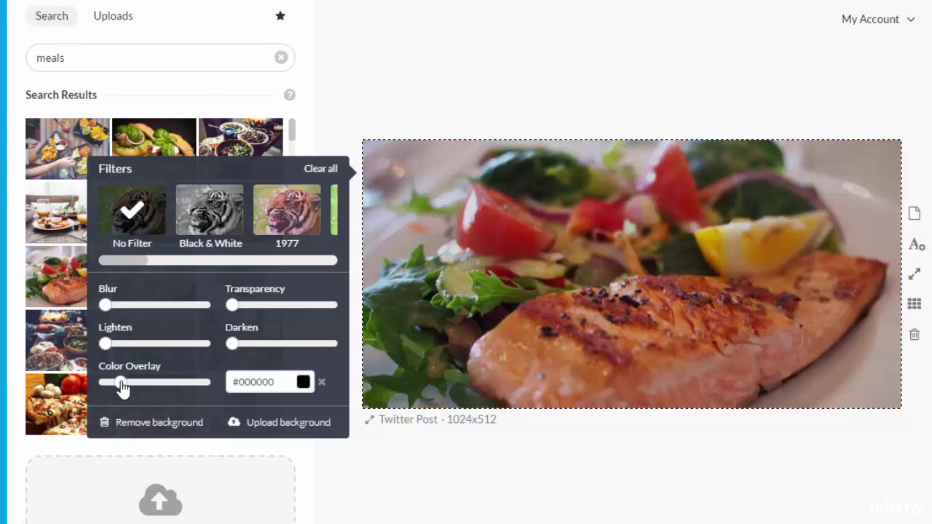
click(253, 382)
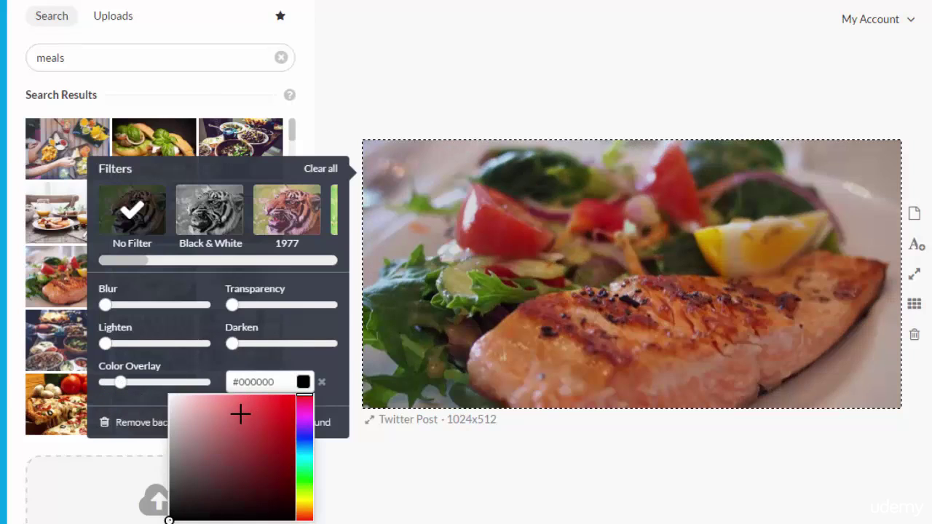
click(243, 412)
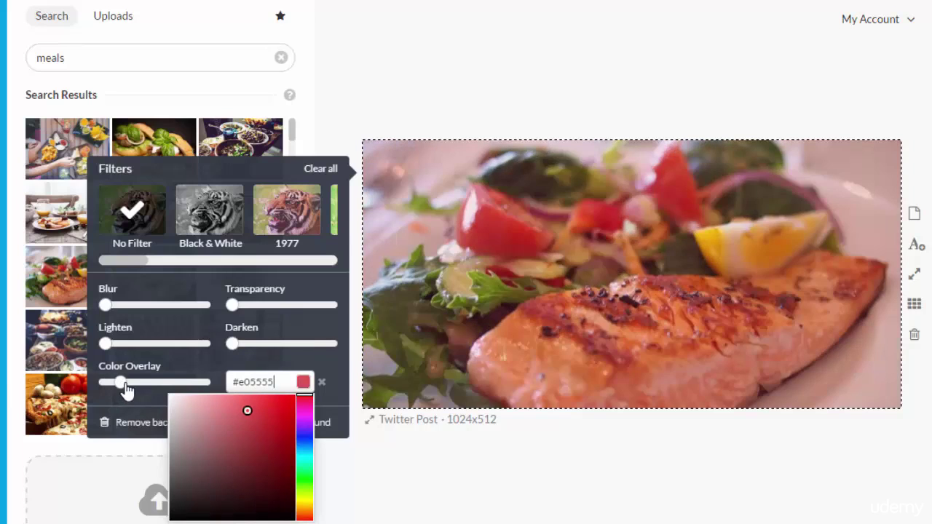
- Remove the color overlay from the salmon background, then try the Black & White filter and restore No Filter
drag(121, 385, 98, 385)
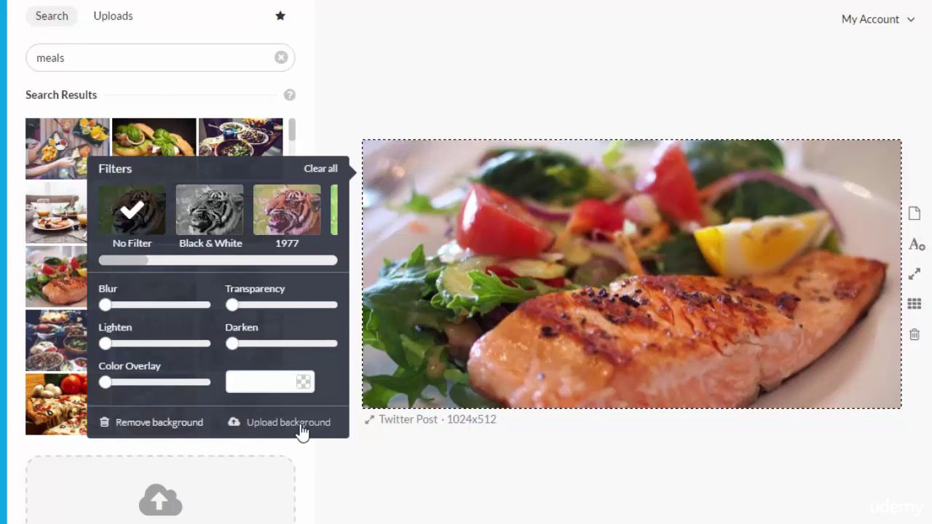
click(231, 211)
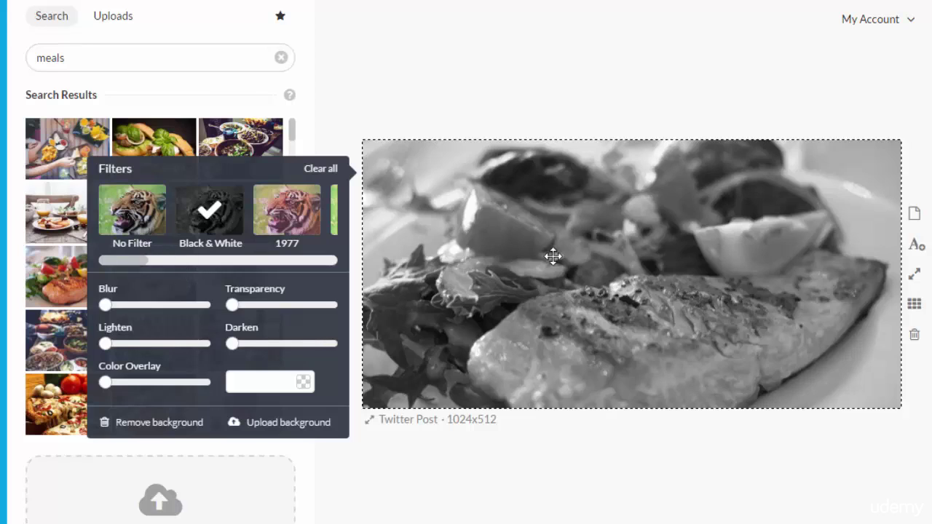
click(149, 227)
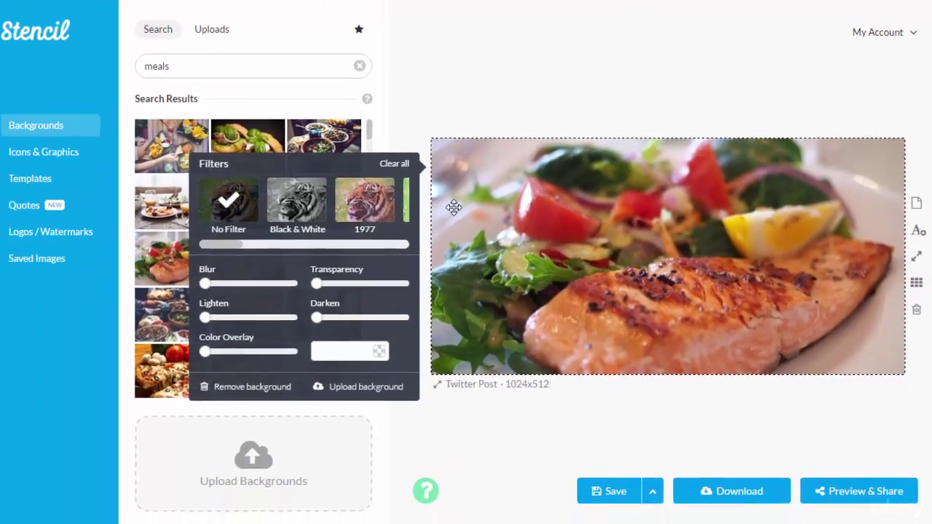
click(389, 217)
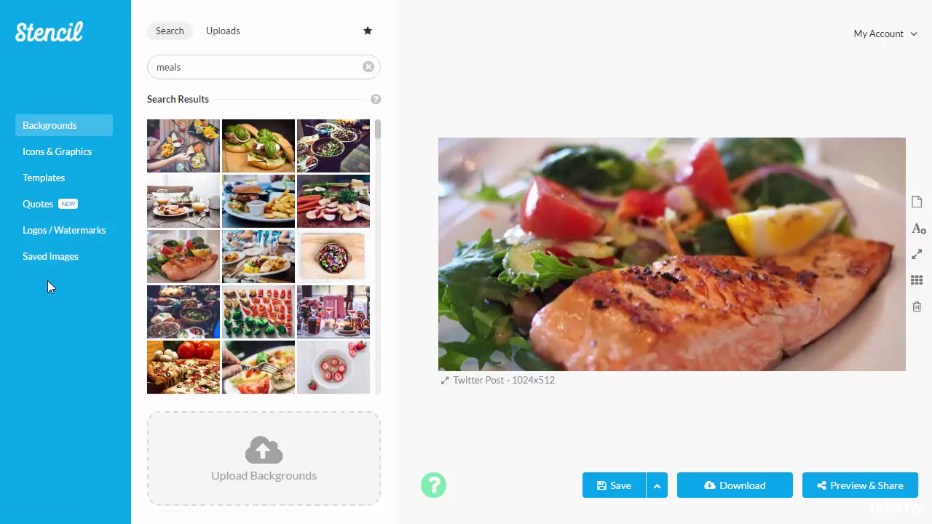
- Add the blue bird logo to the image, position it fully inside the lower-right corner of the photo and shrink it
click(78, 231)
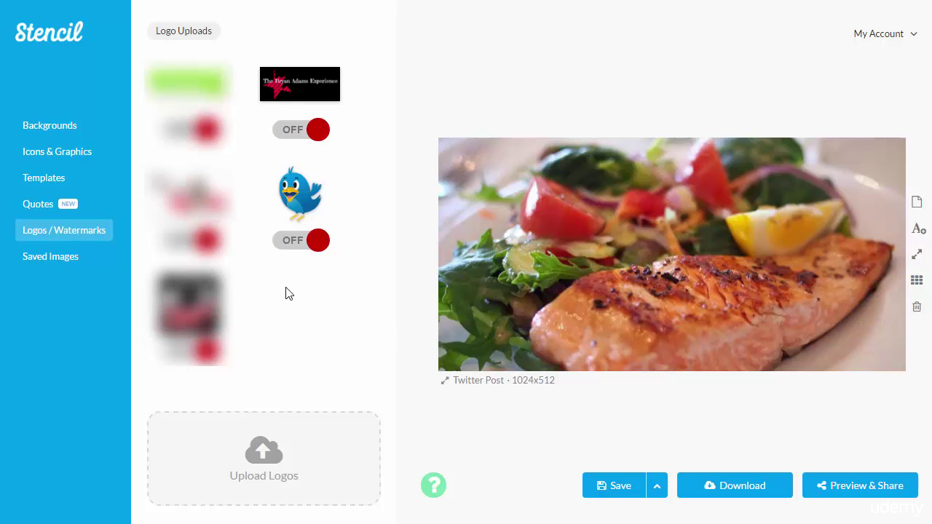
click(292, 241)
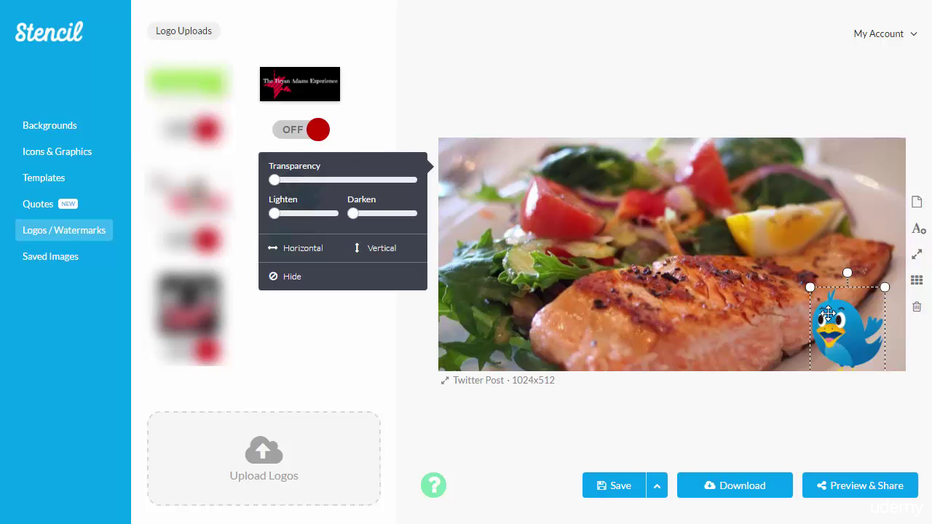
drag(843, 312, 840, 301)
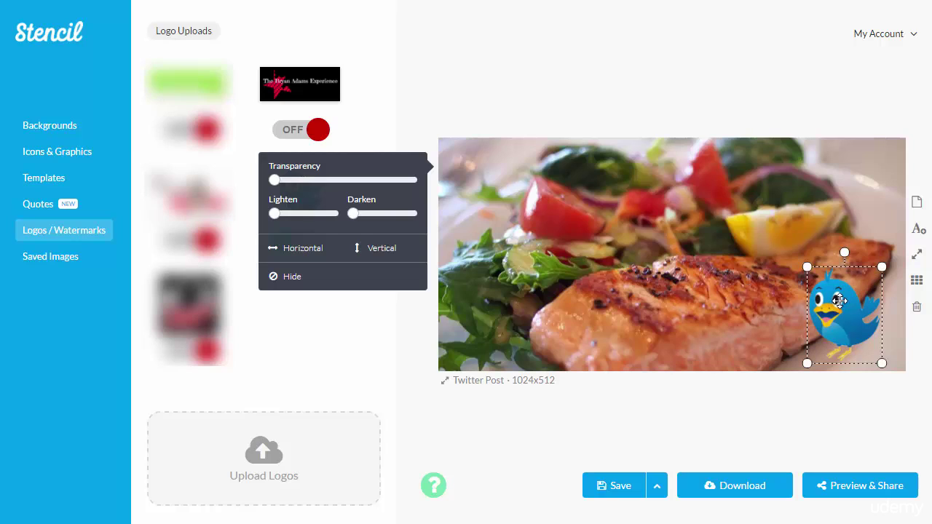
mouse_move(841, 301)
mouse_down()
mouse_move(626, 240)
mouse_move(601, 189)
mouse_move(849, 267)
mouse_move(848, 305)
mouse_up()
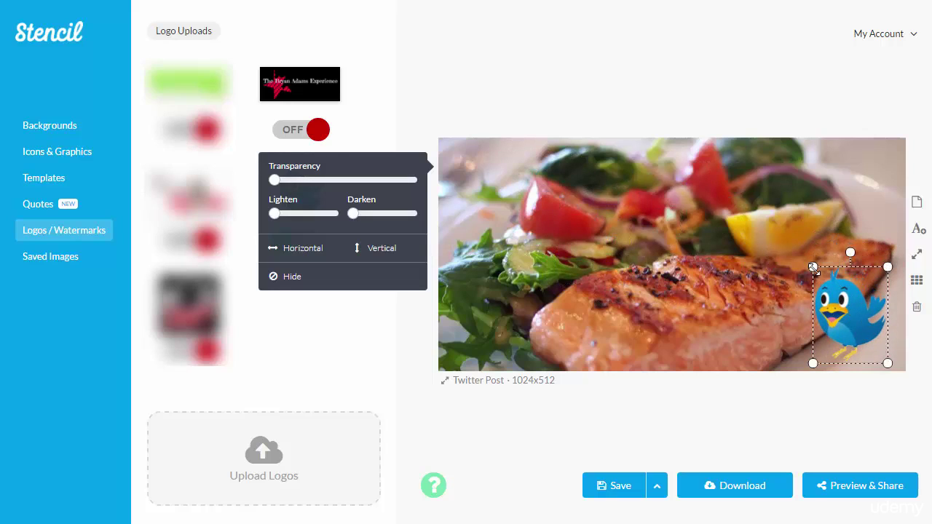
drag(813, 268, 815, 306)
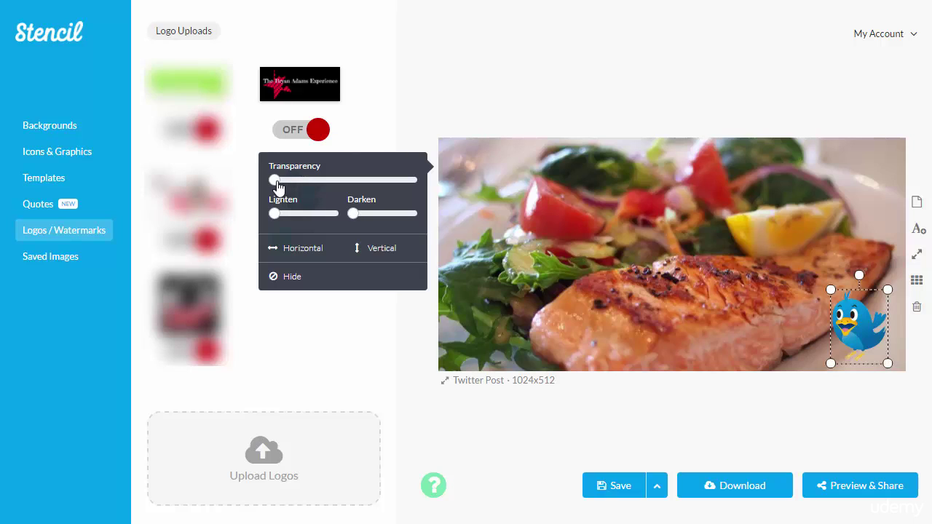
- Try flipping the bird logo horizontally and vertically, and return it to its original orientation
mouse_move(276, 182)
mouse_down()
mouse_move(352, 191)
mouse_move(261, 184)
mouse_move(275, 195)
mouse_up()
click(304, 252)
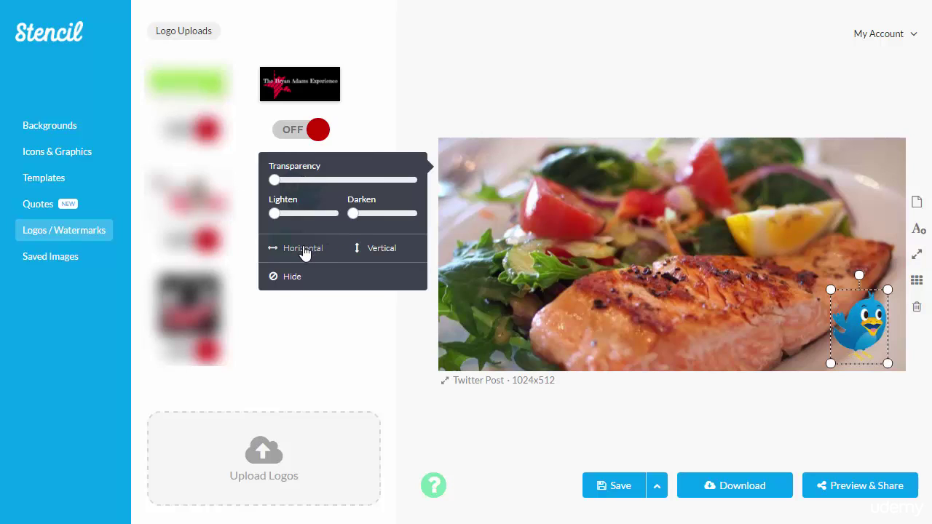
click(305, 252)
click(305, 253)
click(304, 252)
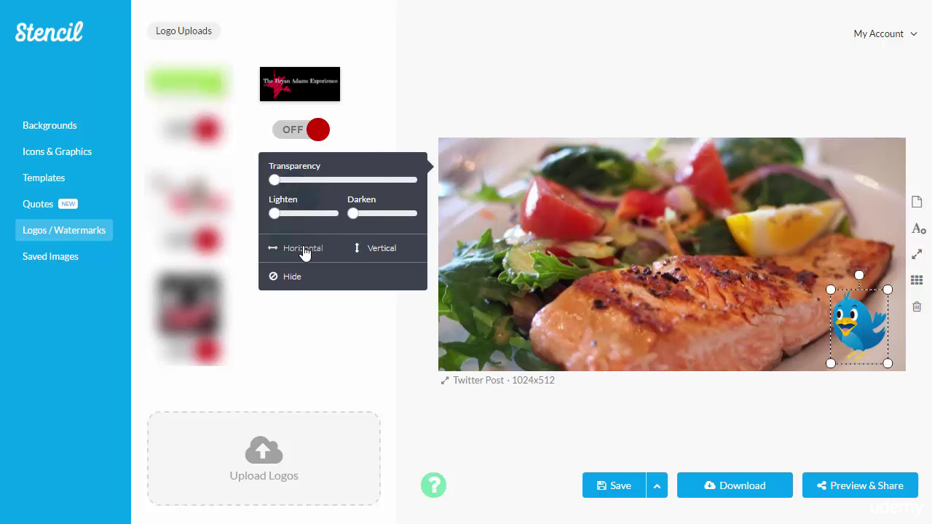
click(376, 253)
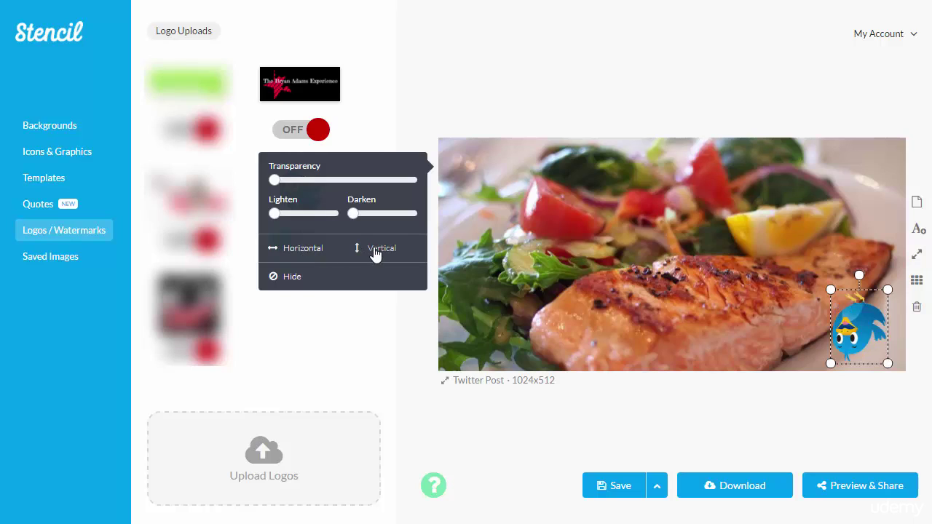
click(375, 253)
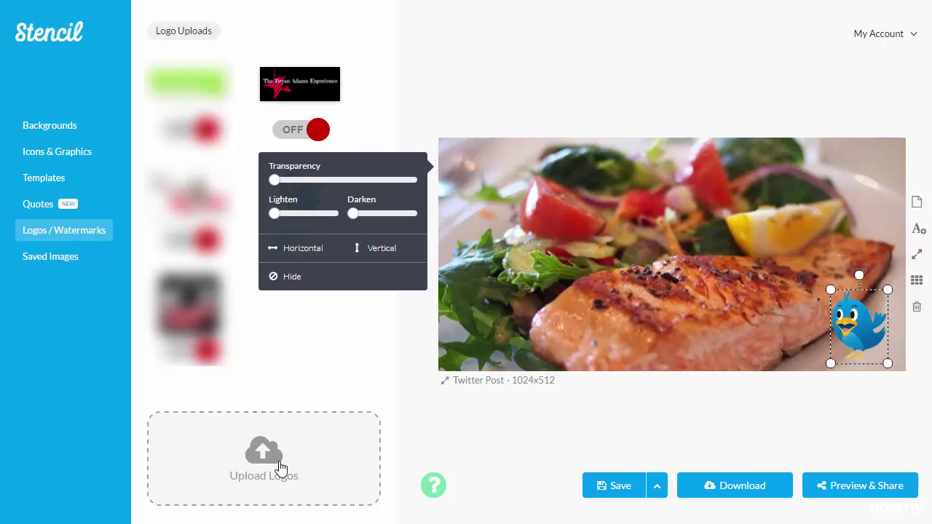
- Nudge the bird logo slightly up and to the left, away from the photo's corner, and deselect it
click(321, 351)
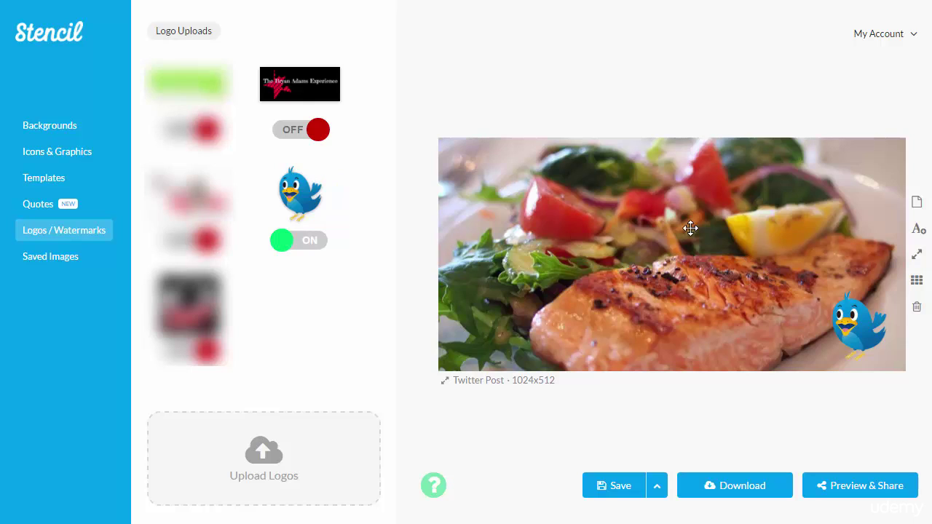
click(856, 330)
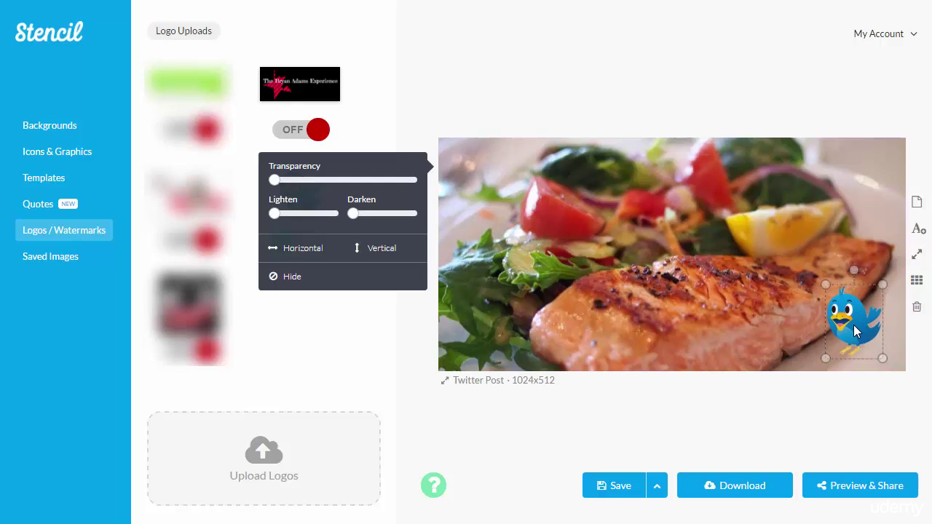
click(386, 360)
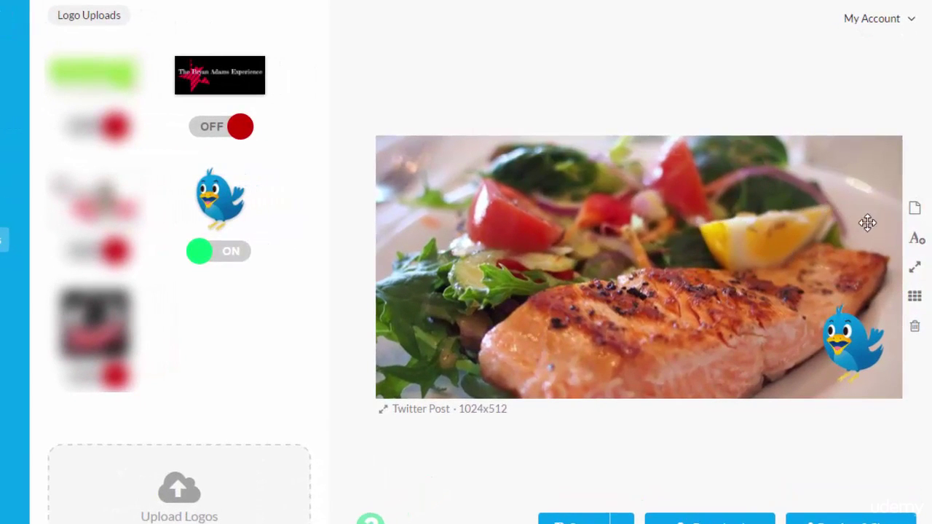
- Add a text box over the upper part of the photo reading "Our dish of the month for October"
click(916, 242)
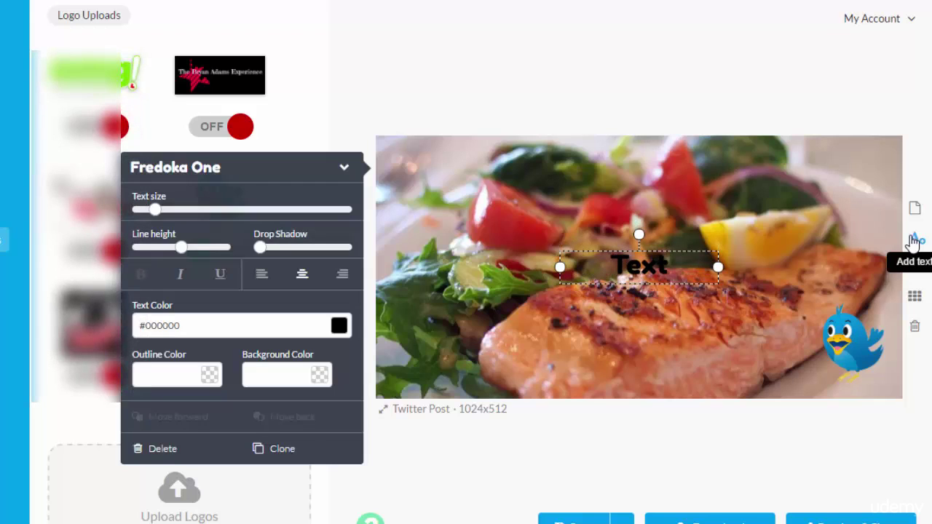
drag(670, 260, 602, 203)
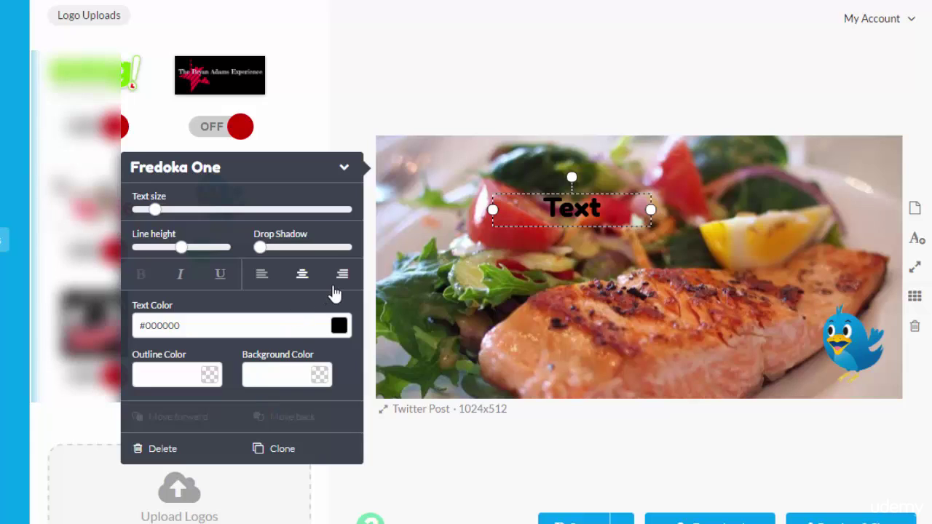
click(604, 213)
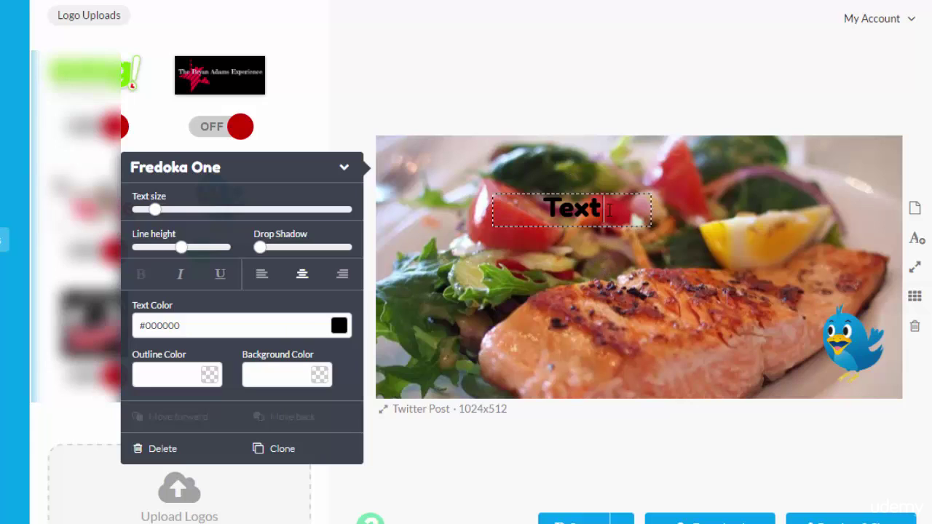
drag(608, 211, 543, 212)
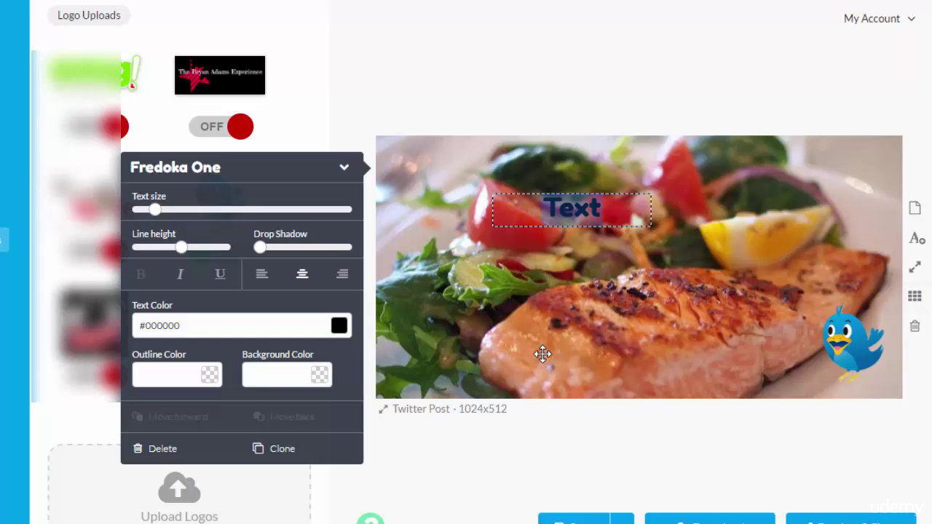
text(O)
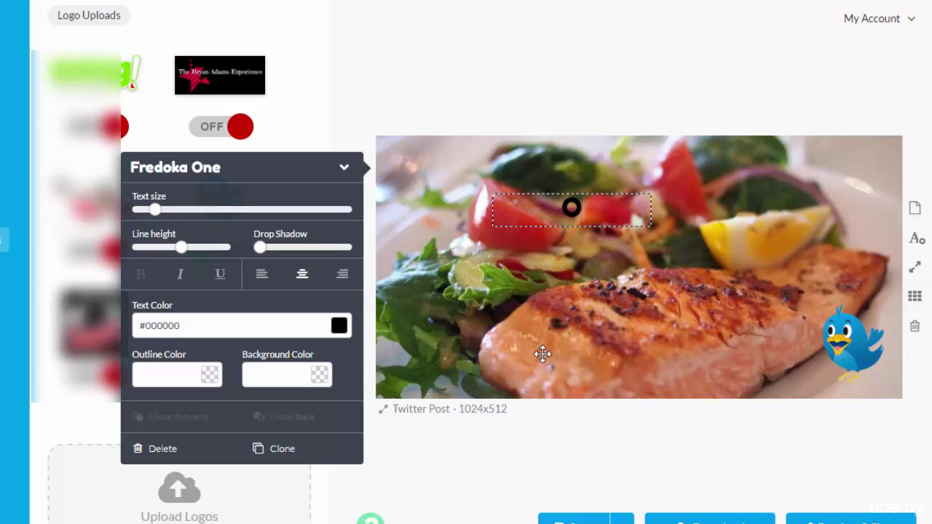
text(u)
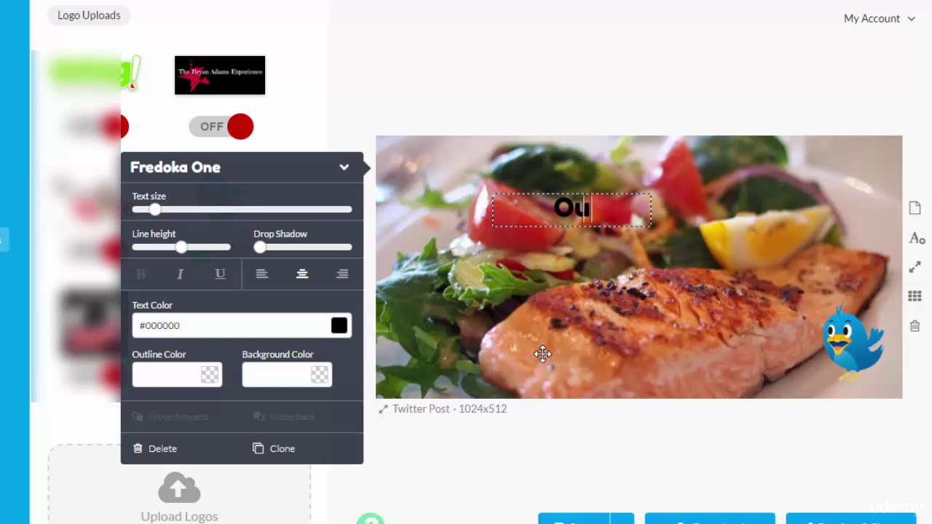
text(r dish of the month for)
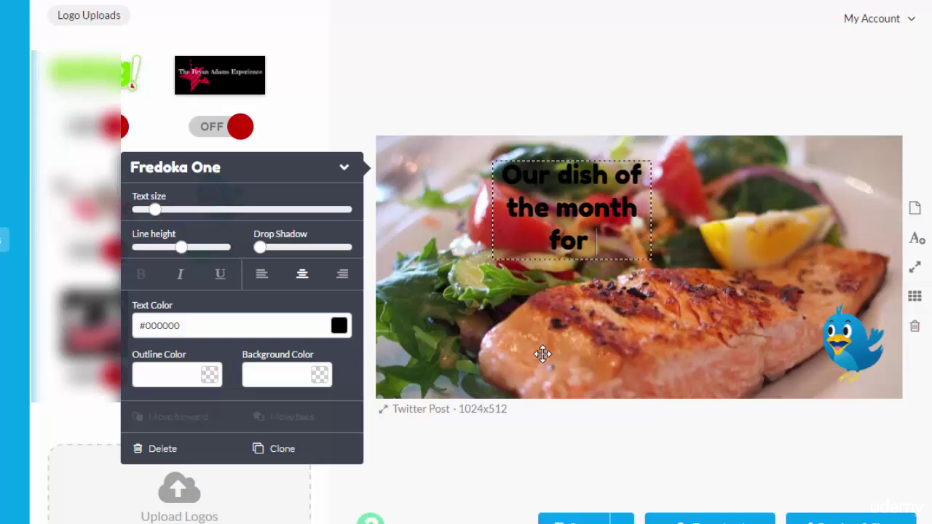
text( October)
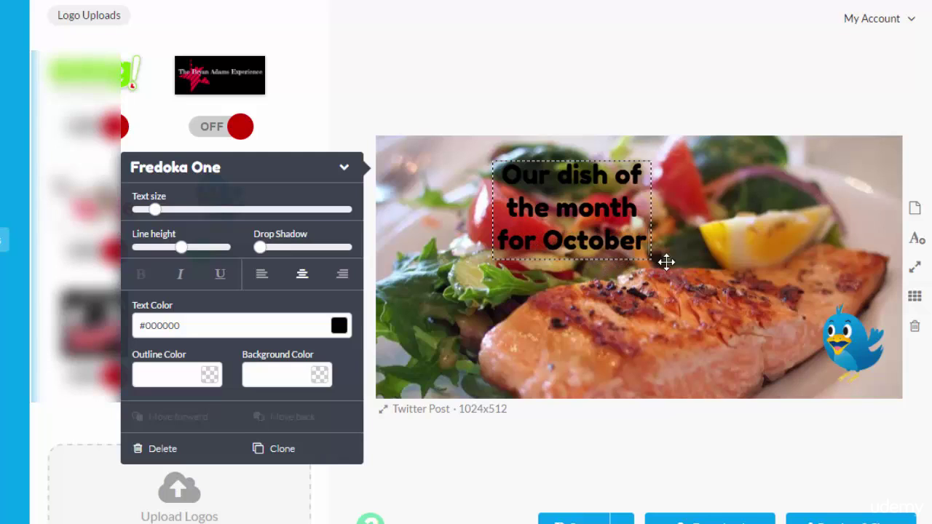
- Widen the text box on both sides so it spans most of the photo's width
click(652, 208)
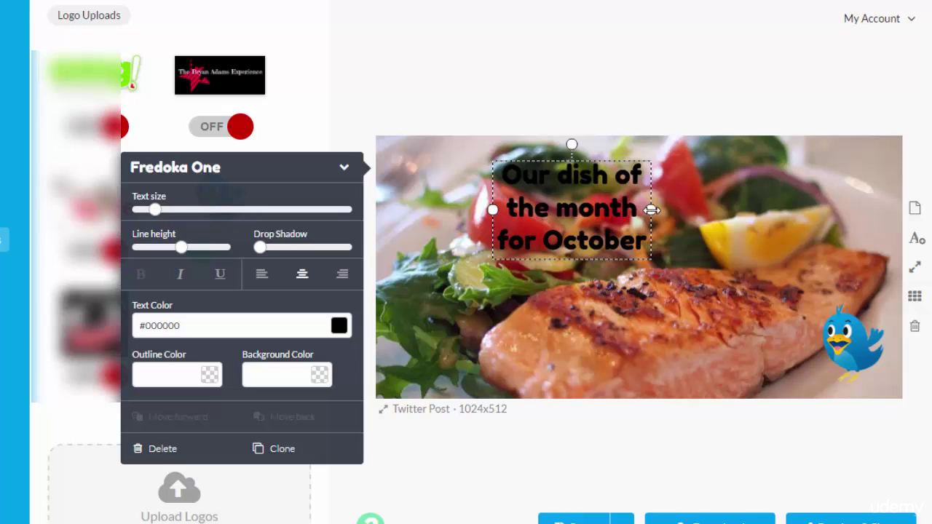
drag(651, 210, 869, 209)
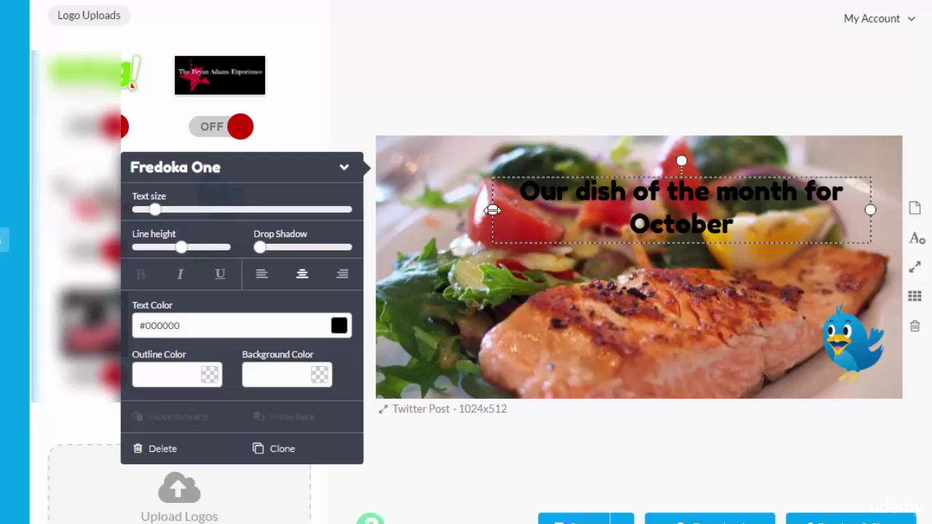
drag(492, 209, 456, 210)
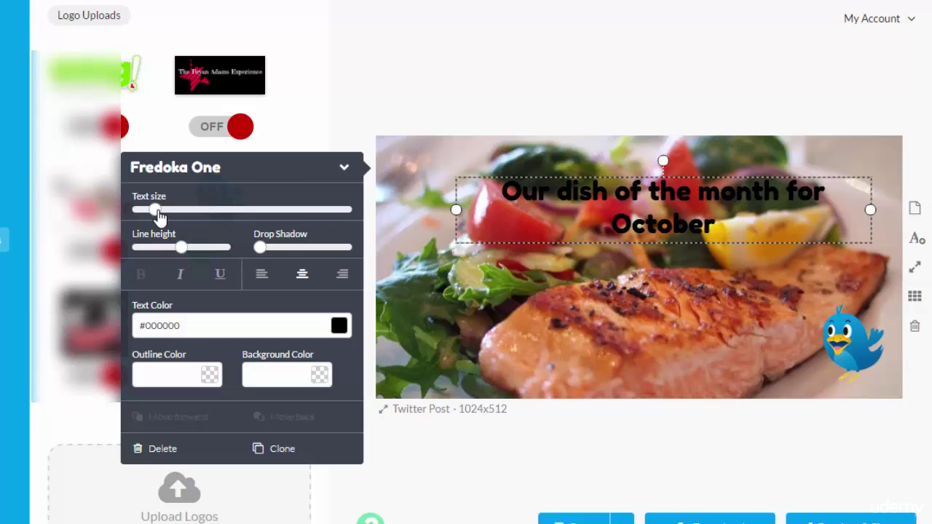
- Enlarge the dish-of-the-month text slightly and set its font to Grand Hotel
mouse_move(154, 214)
mouse_down()
mouse_move(192, 214)
mouse_move(160, 216)
mouse_up()
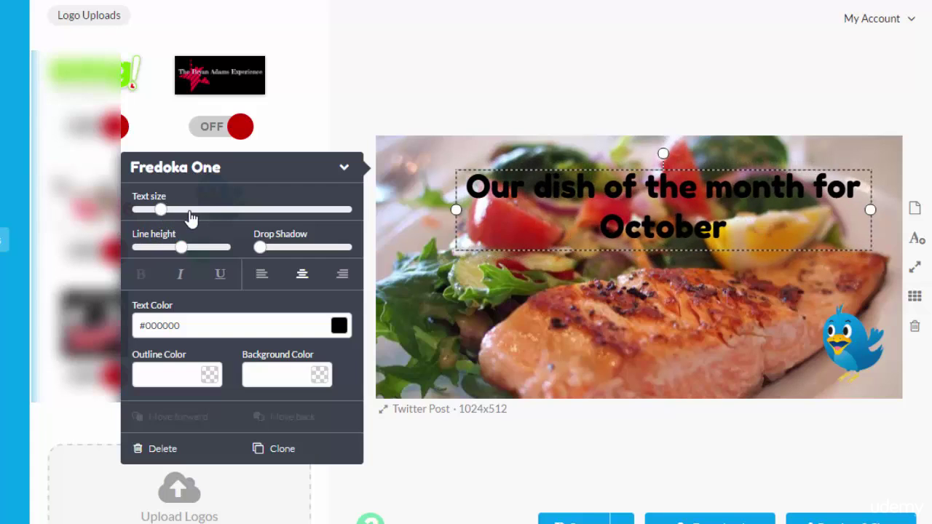
click(198, 172)
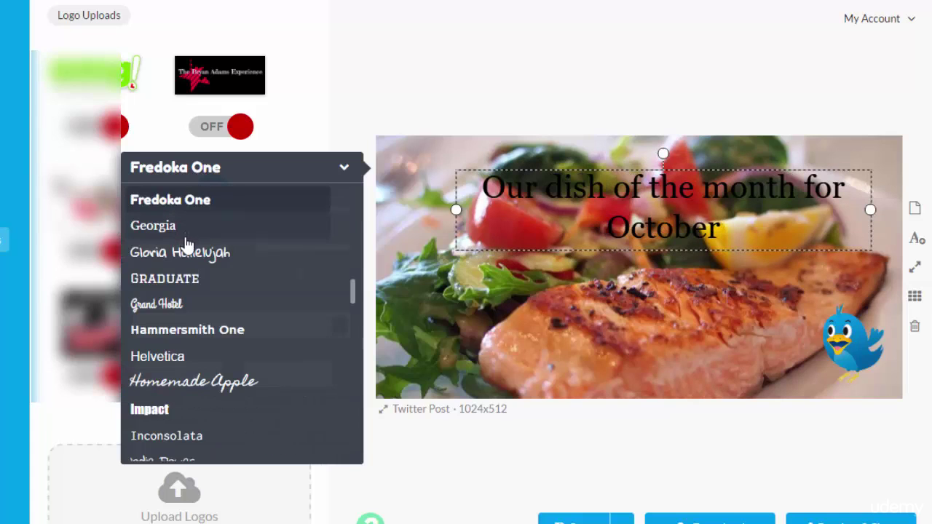
click(178, 316)
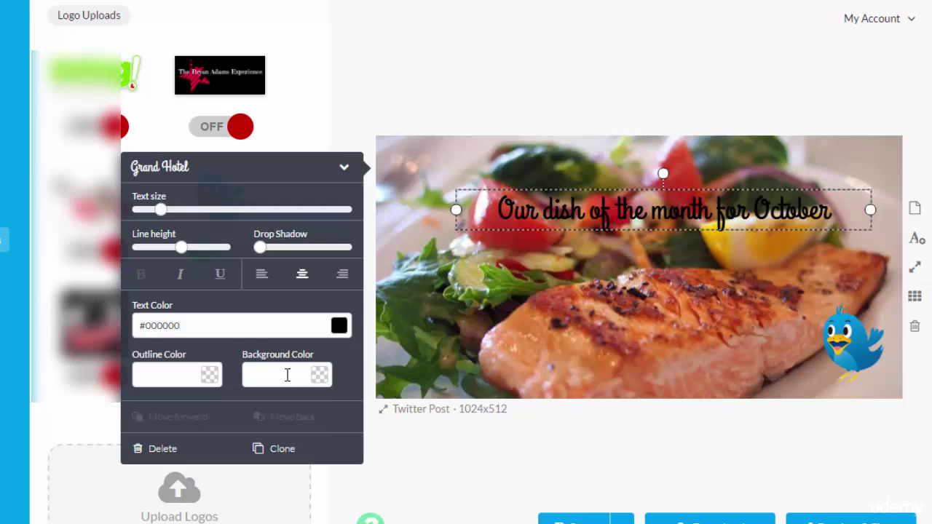
- Set the dish-of-the-month text's color to the pale blue-grey #e4e5f2
click(217, 326)
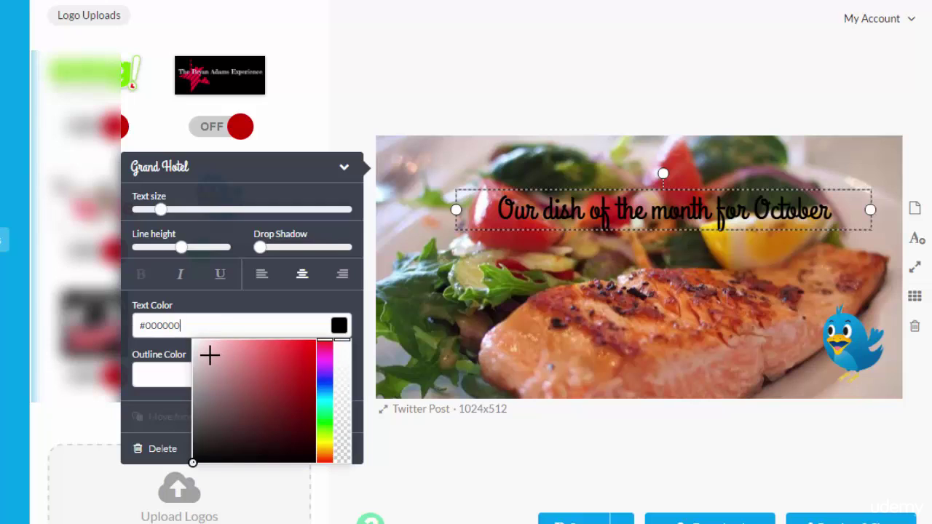
click(210, 355)
mouse_move(209, 354)
mouse_down()
mouse_move(221, 352)
mouse_move(206, 346)
mouse_up()
click(216, 370)
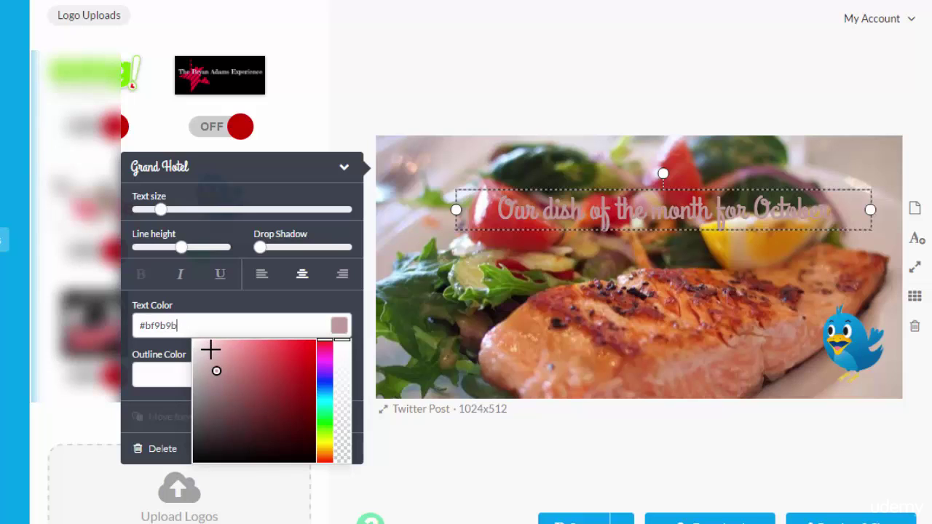
click(210, 350)
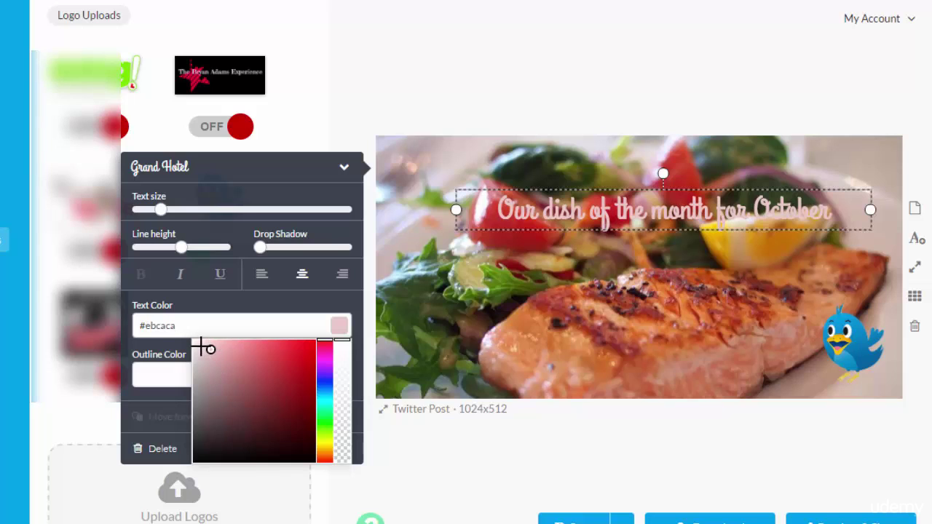
click(201, 347)
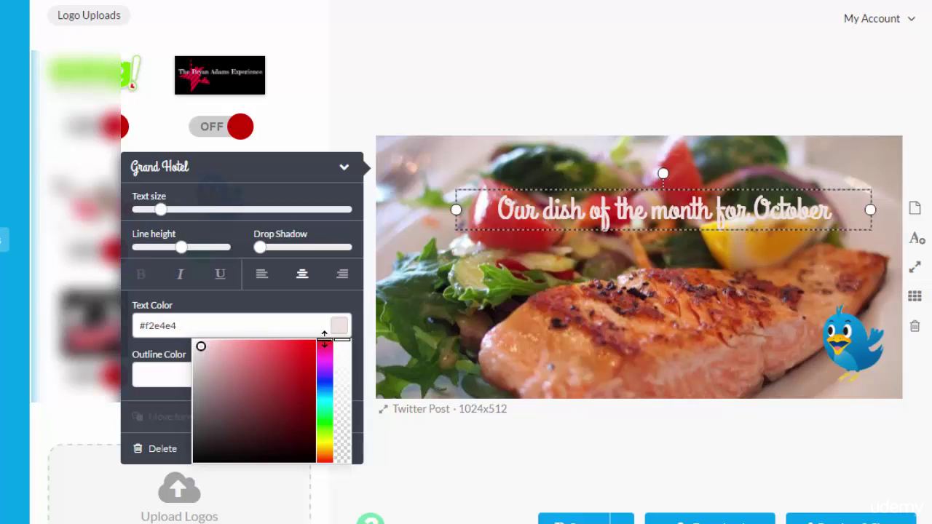
mouse_move(324, 336)
mouse_down()
mouse_move(324, 437)
mouse_move(324, 381)
mouse_up()
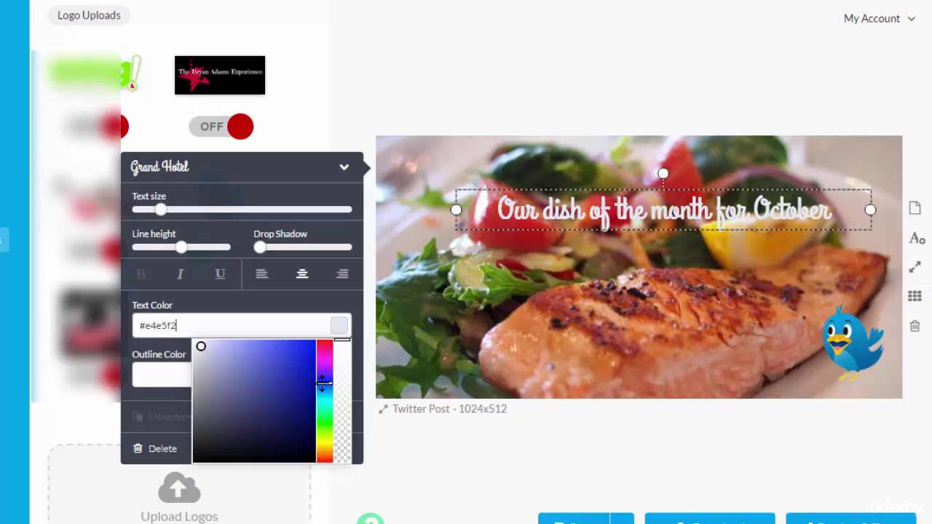
- Darken the dish-of-the-month text's color to #c9cce0 and set its drop shadow to about 85
drag(260, 358, 204, 355)
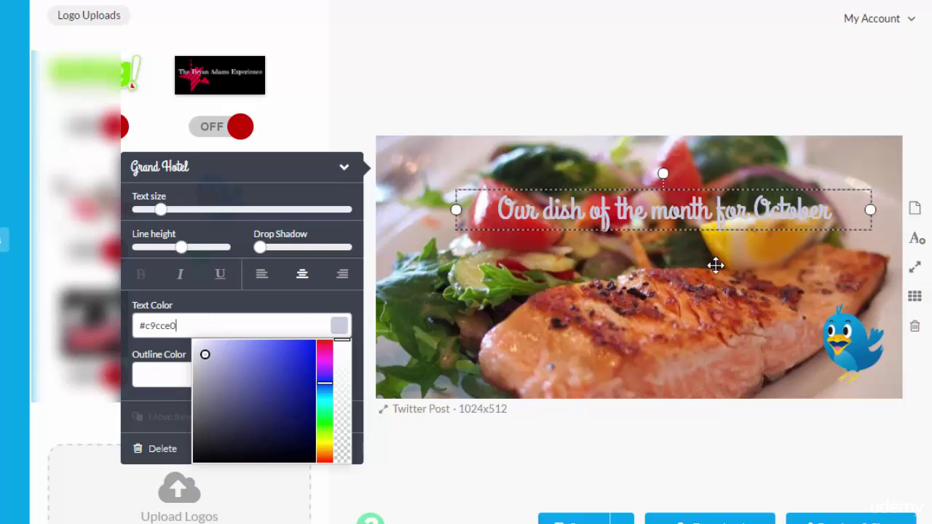
click(261, 249)
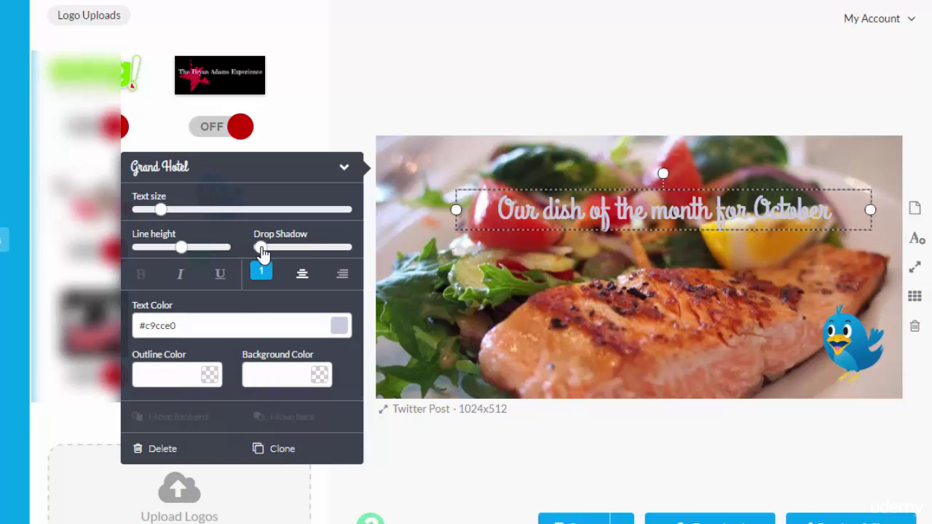
drag(262, 252, 334, 253)
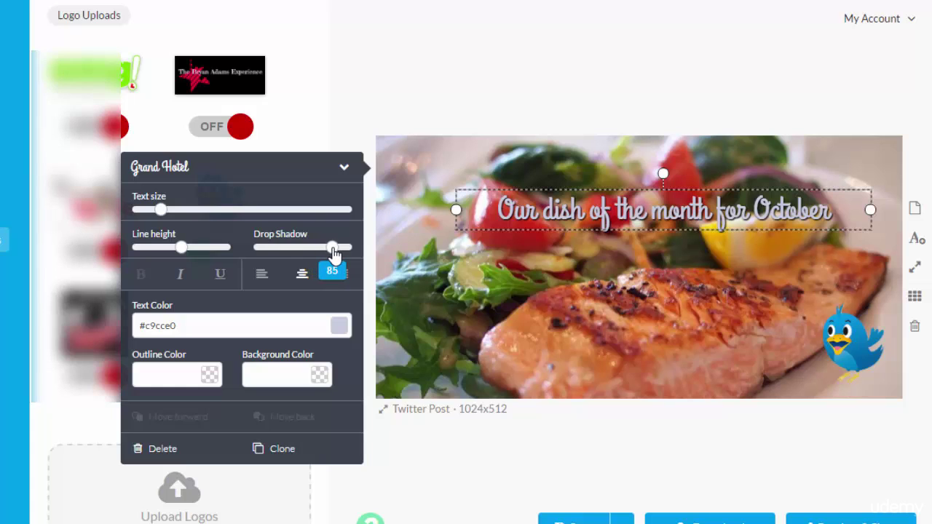
drag(334, 254, 335, 254)
- Break the text onto a second line before "for October" and enlarge it so the first line nearly fills the text box
click(718, 211)
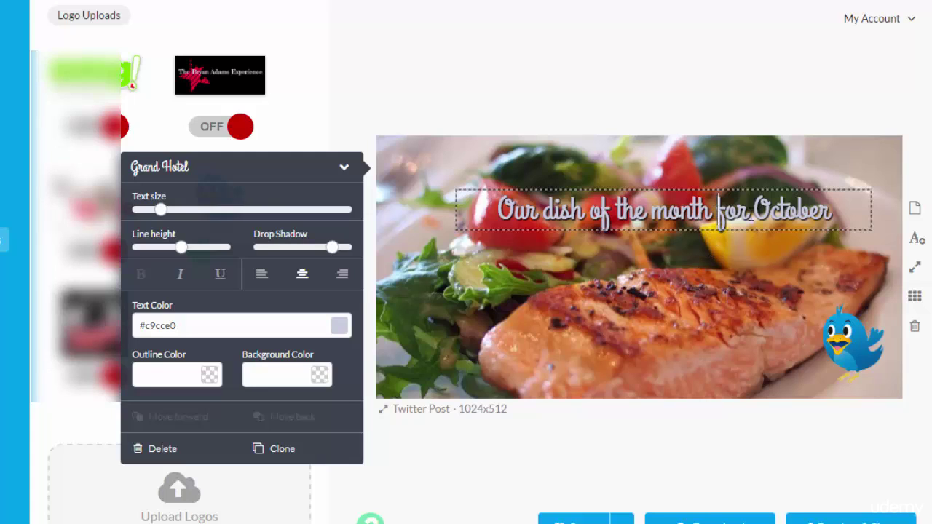
key(Return)
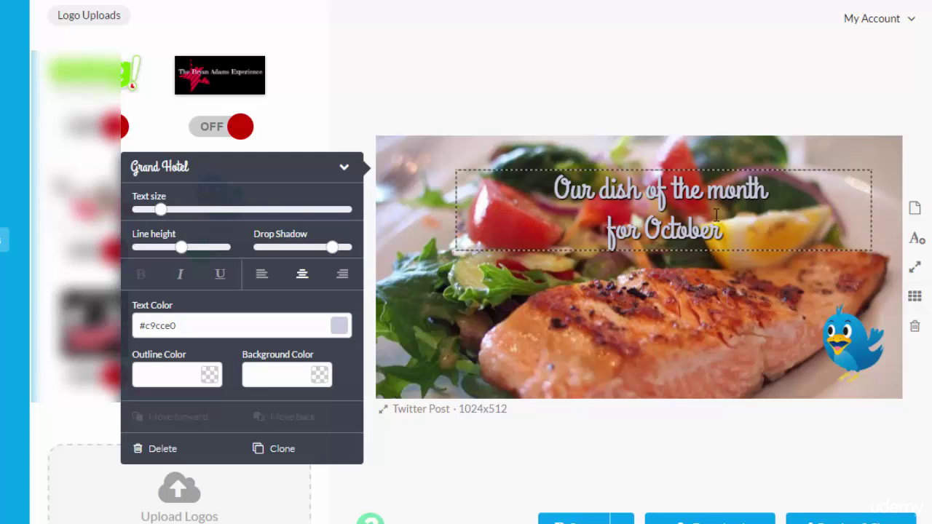
drag(161, 210, 189, 216)
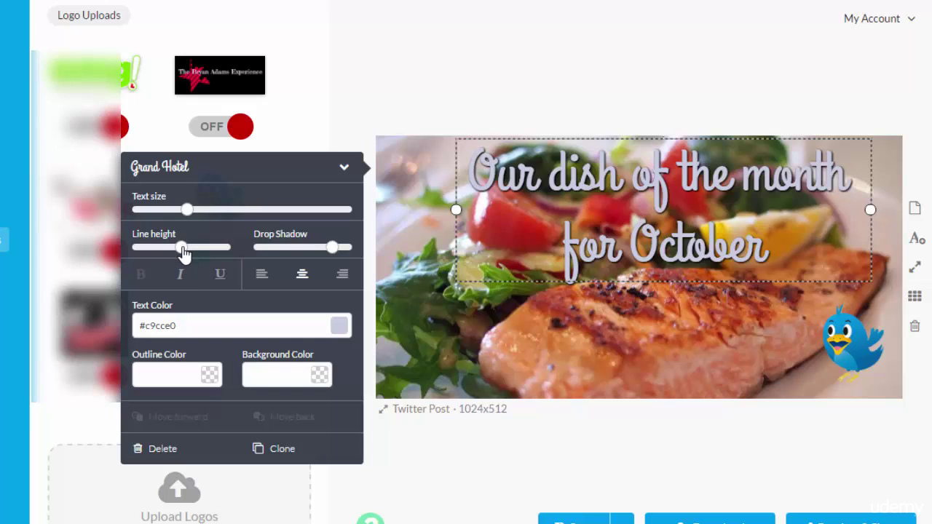
- Tighten the text's line height to 0.95 and move the text box to the photo's horizontal center, near the upper edge
drag(184, 250, 169, 252)
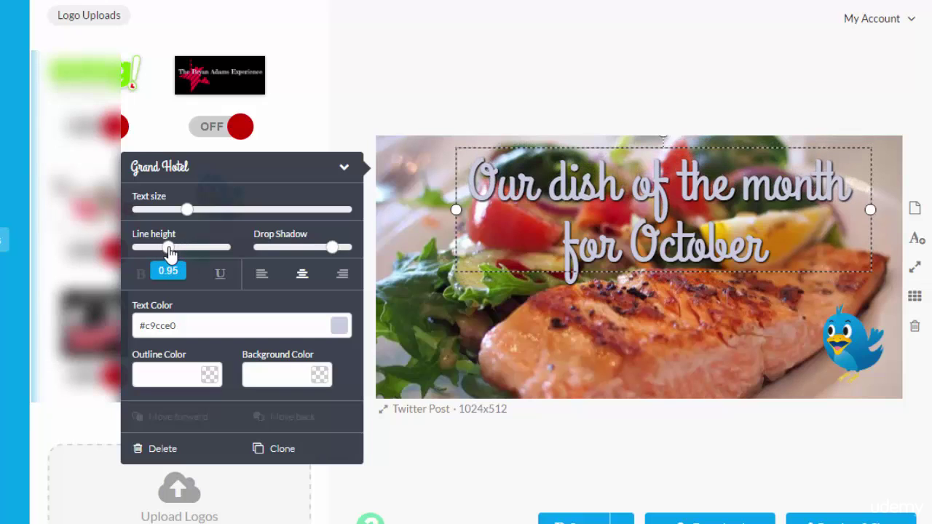
drag(170, 252, 170, 254)
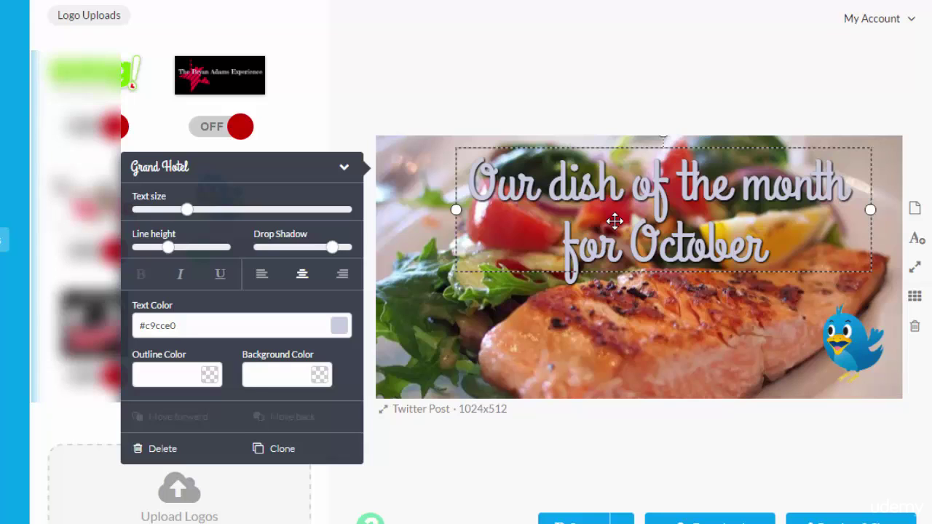
drag(615, 221, 590, 229)
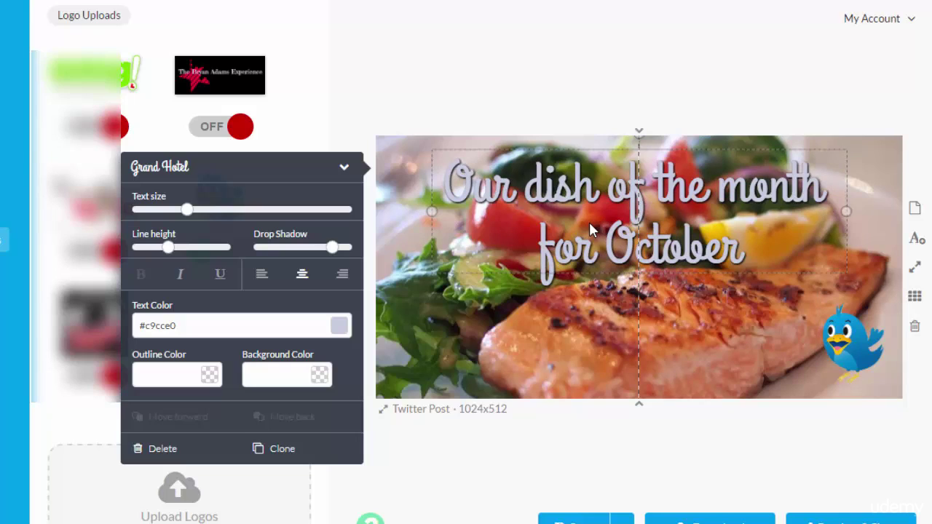
drag(590, 223, 590, 213)
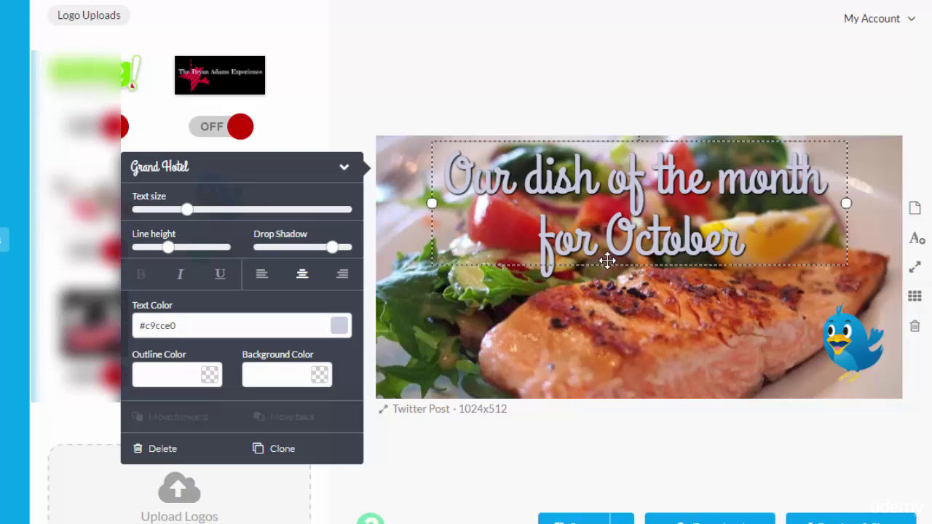
- Lighten the dish-of-the-month text's color to the pale grey #e8e9f0
click(201, 328)
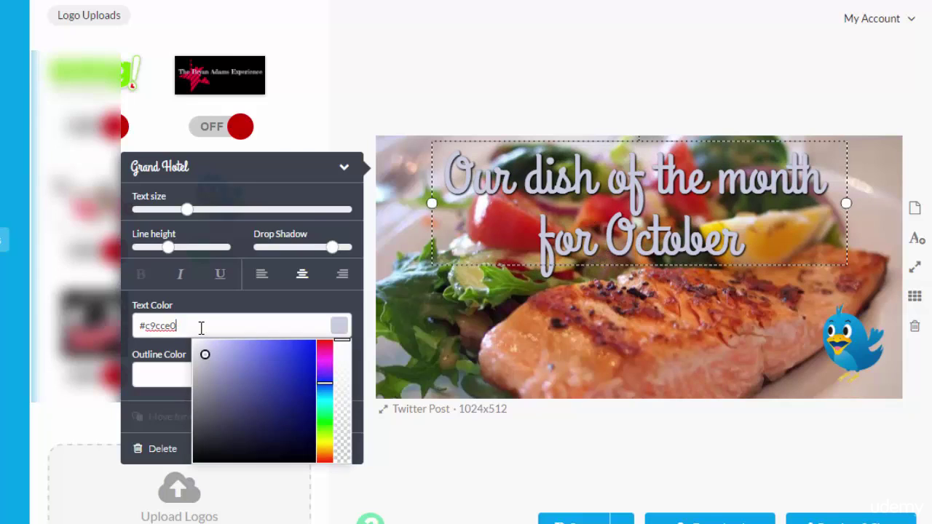
click(197, 345)
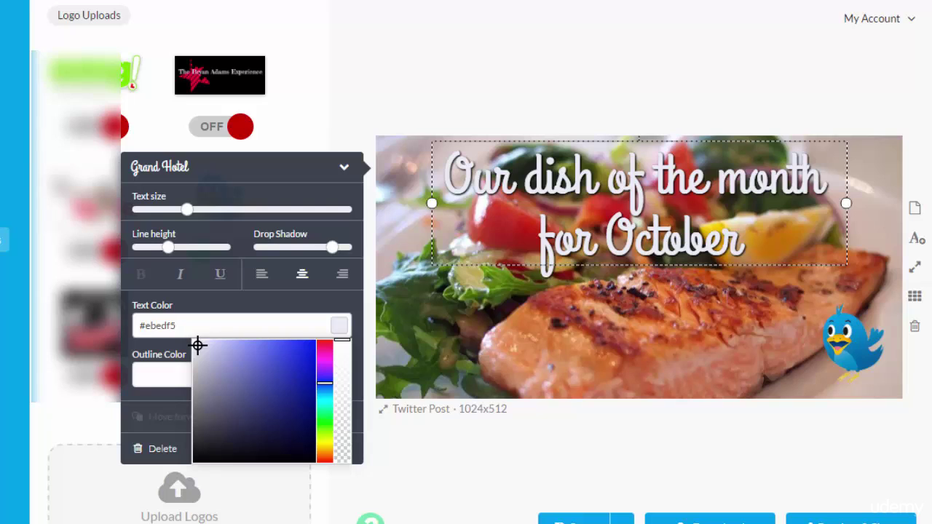
drag(199, 348, 197, 347)
click(200, 304)
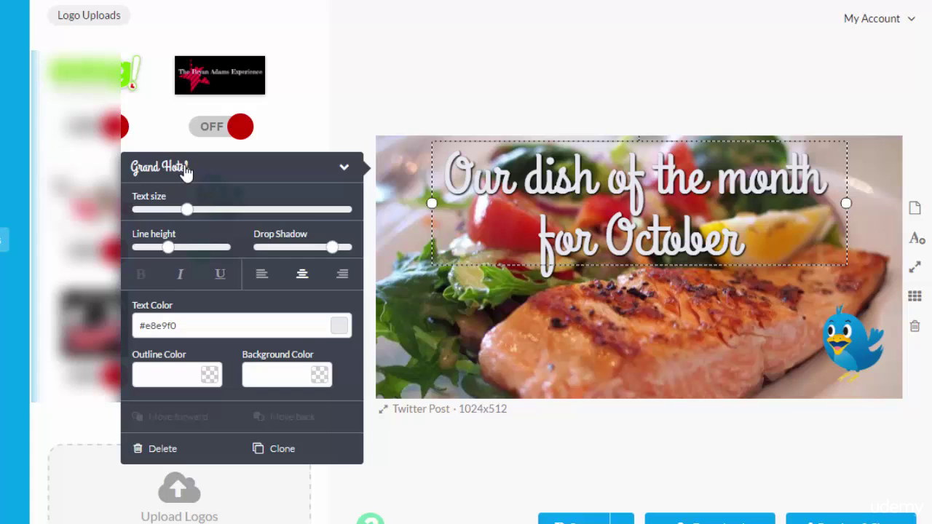
- Reduce the text size very slightly and strengthen the drop shadow to near its maximum
drag(187, 213, 185, 212)
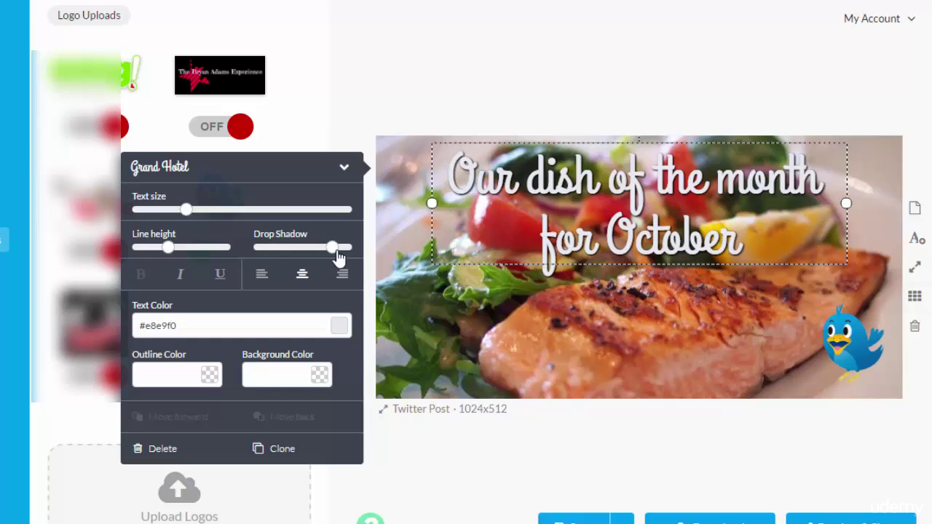
drag(333, 248, 345, 255)
- Try left and right alignment on the two-line text and return it to centered alignment
click(262, 283)
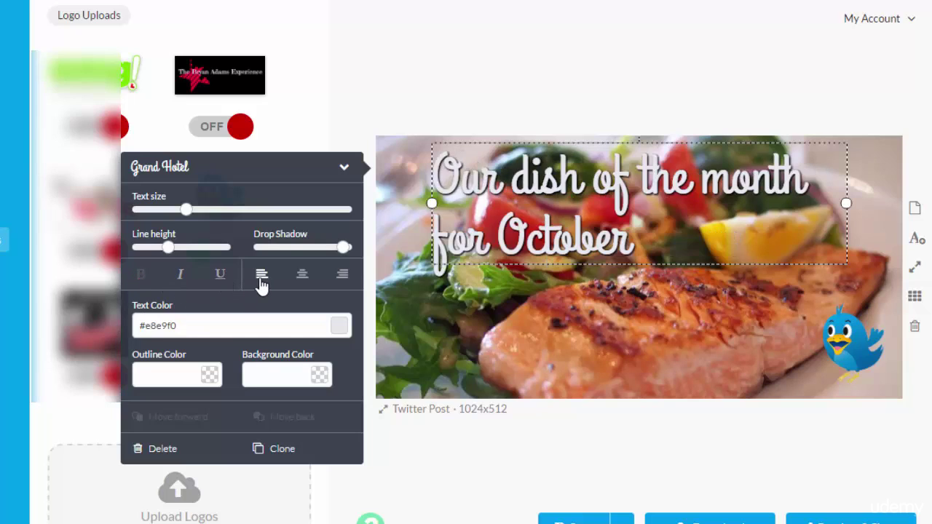
click(343, 283)
click(306, 283)
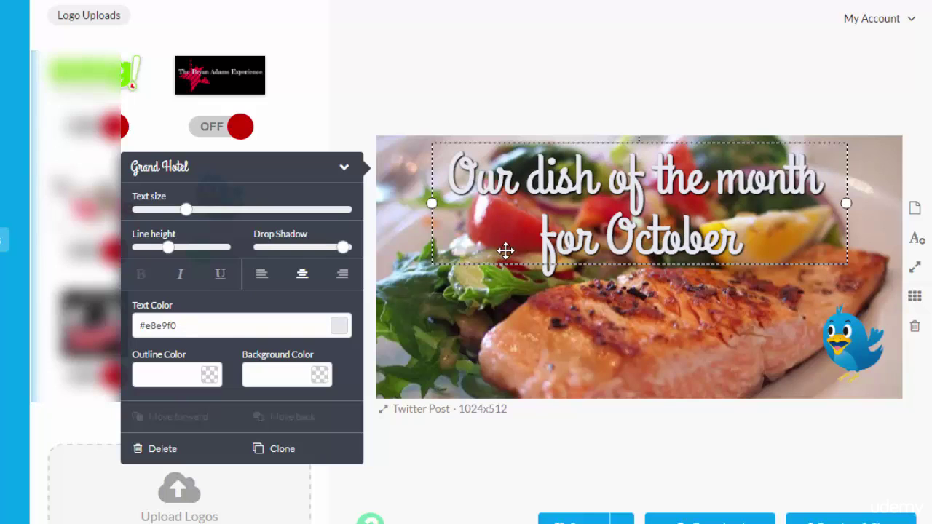
- Try a red #e62e2e and a purple #622ee6 outline on the text and remove the outline color
click(176, 374)
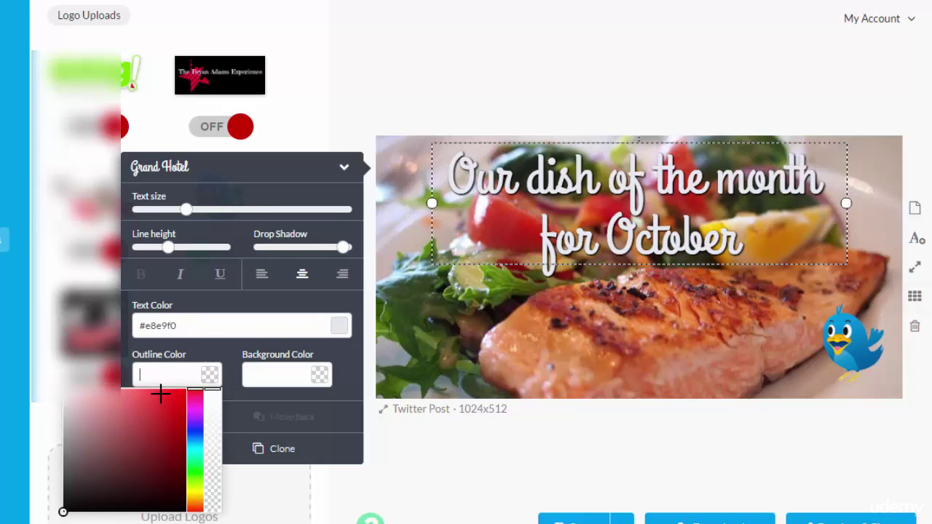
click(162, 400)
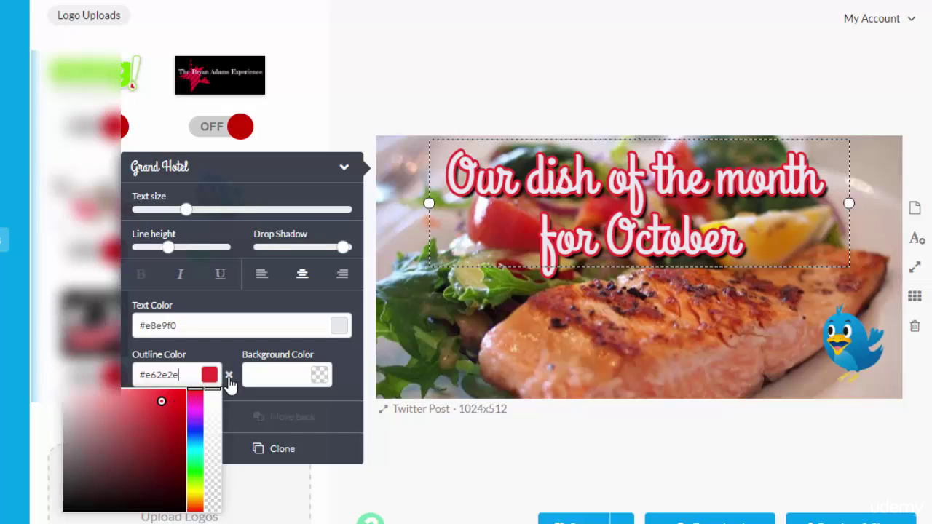
click(195, 424)
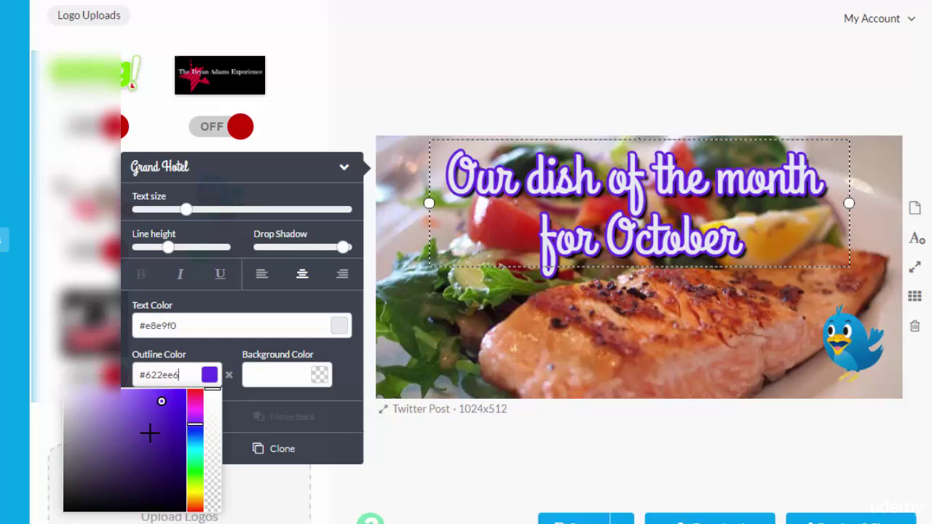
click(230, 380)
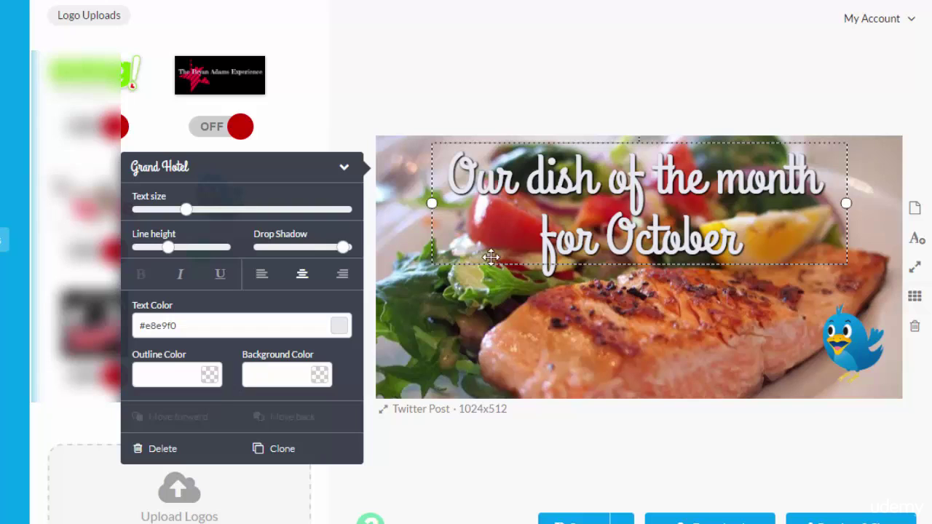
- Try a dusty pink #bd9595 background behind the text, remove it and deselect the text box
click(271, 373)
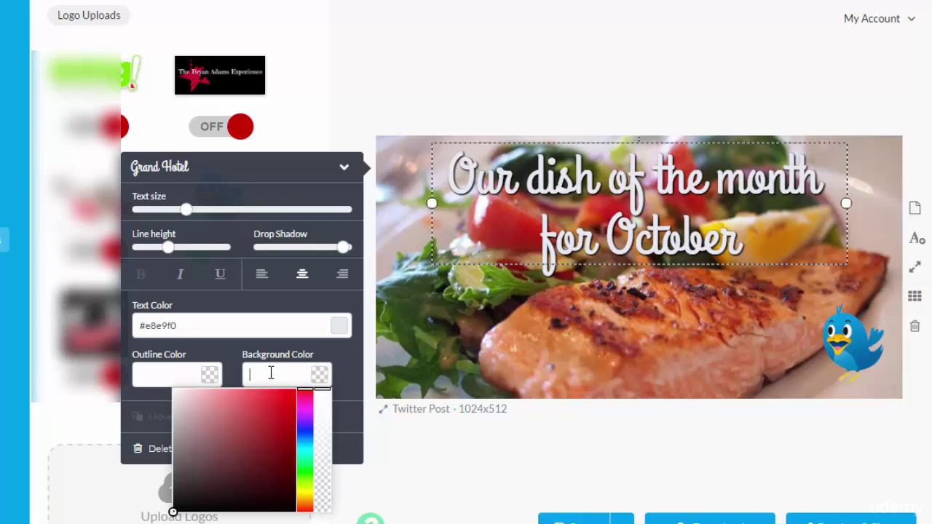
click(199, 420)
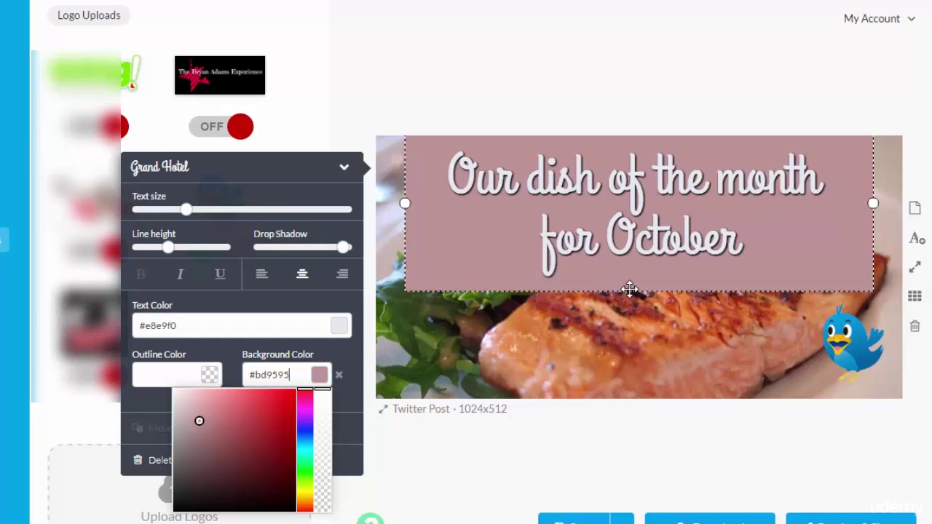
click(341, 378)
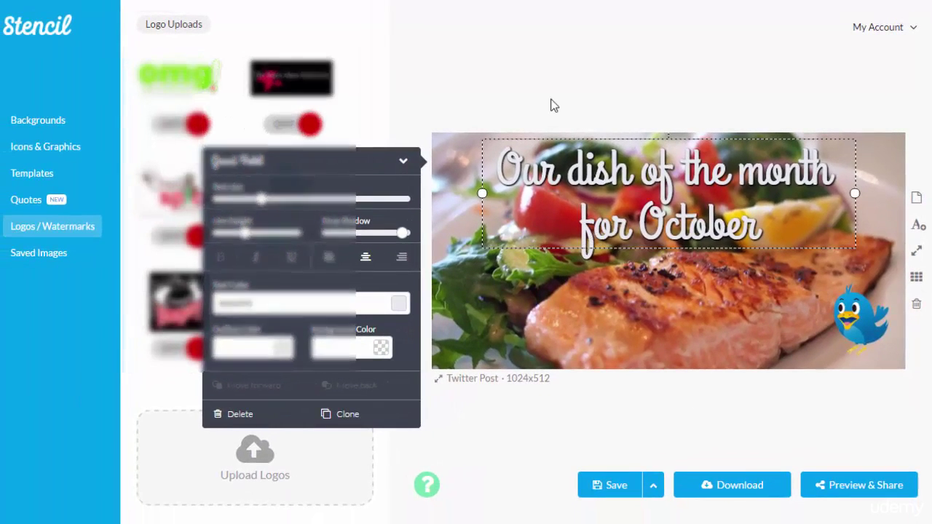
click(552, 103)
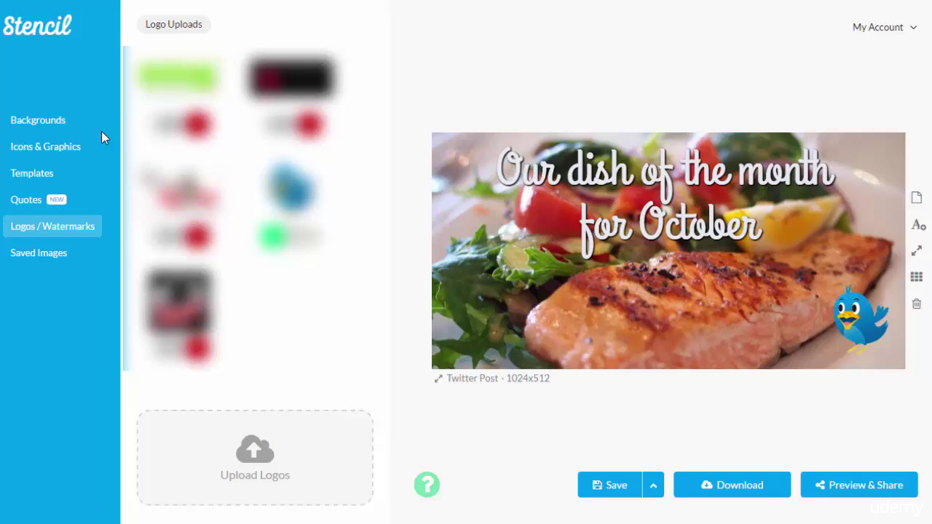
- Add the television icon from the featured icons and graphics, place it in the photo's lower-left corner and enlarge it slightly
click(44, 146)
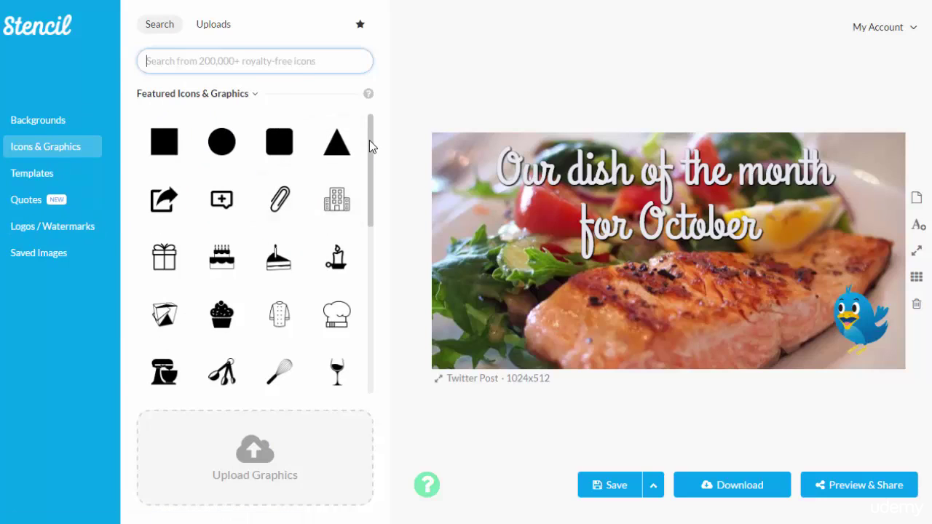
scroll(370, 142, down, 4)
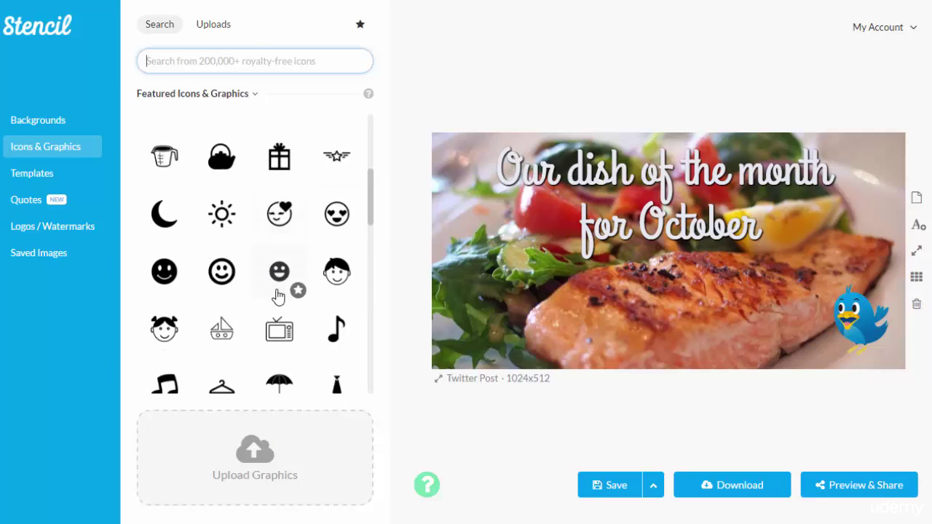
click(278, 334)
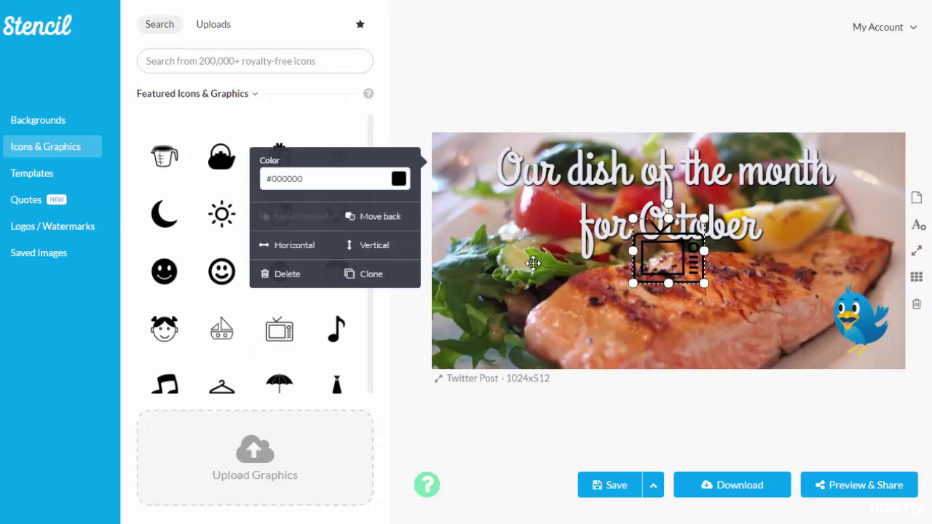
drag(664, 262, 577, 281)
drag(484, 308, 502, 325)
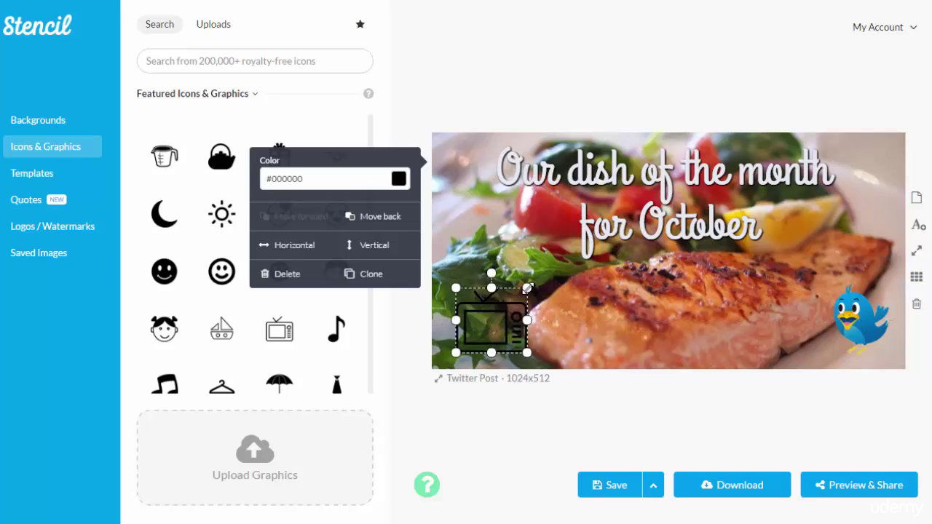
mouse_move(527, 288)
mouse_down()
mouse_move(550, 263)
mouse_move(537, 279)
mouse_up()
- Recolor the television icon to the dusty red #ad7575 and delete it from the image
click(351, 185)
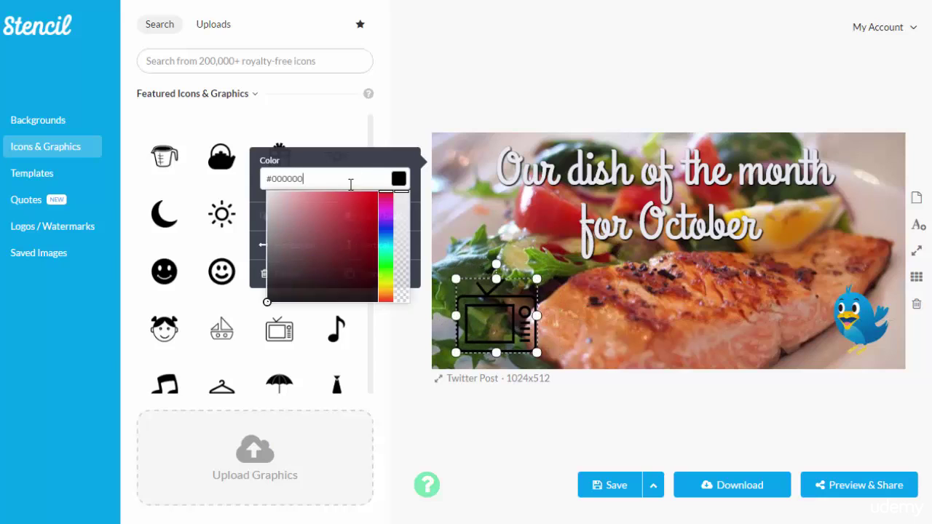
click(303, 227)
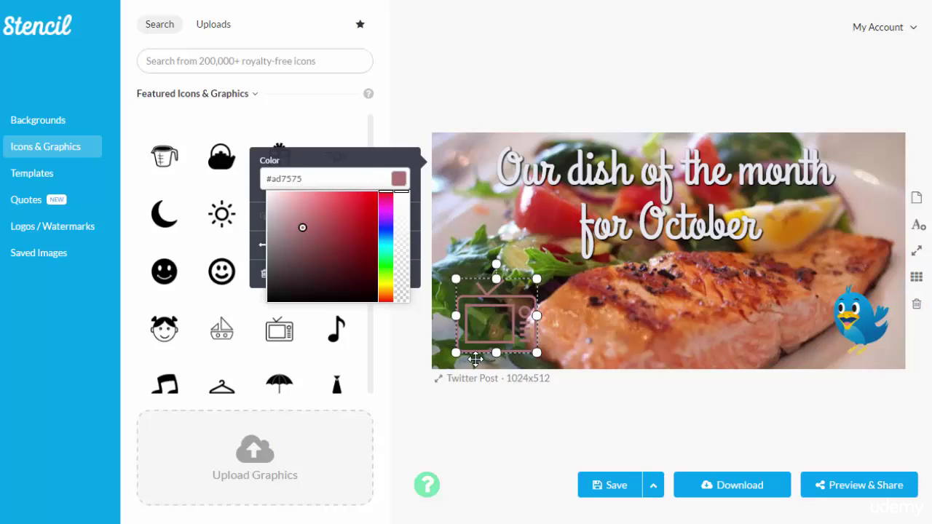
click(452, 102)
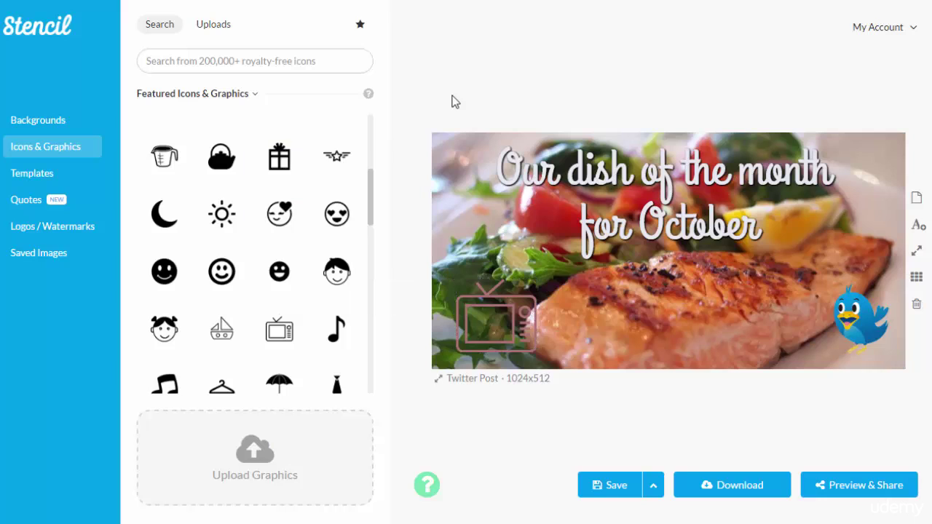
click(492, 330)
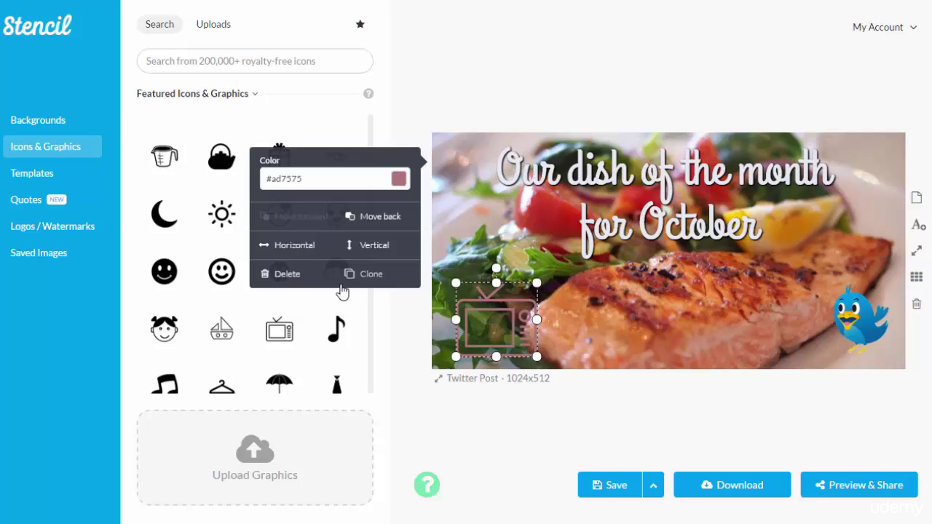
click(286, 278)
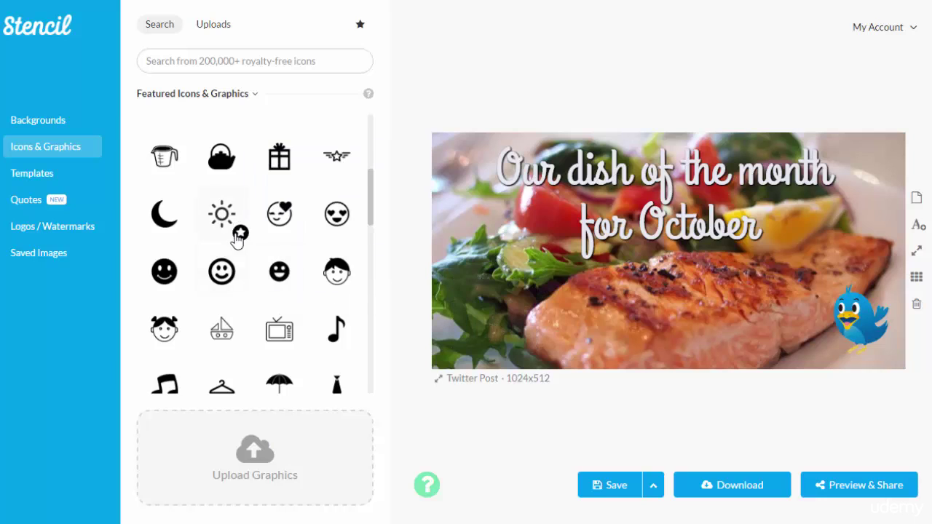
- Search the icons for pizza, try a pizza slice icon in the photo's lower-left corner and delete it
click(203, 63)
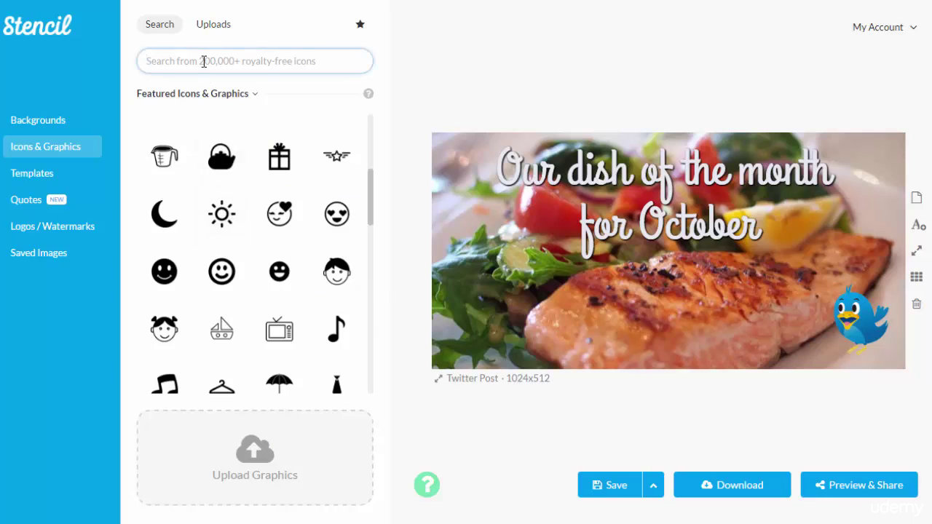
text(pl)
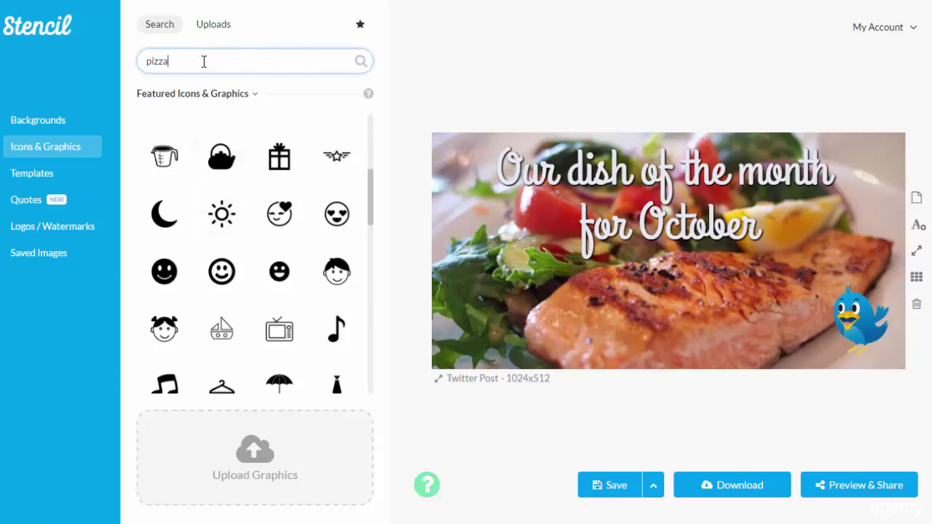
key(Return)
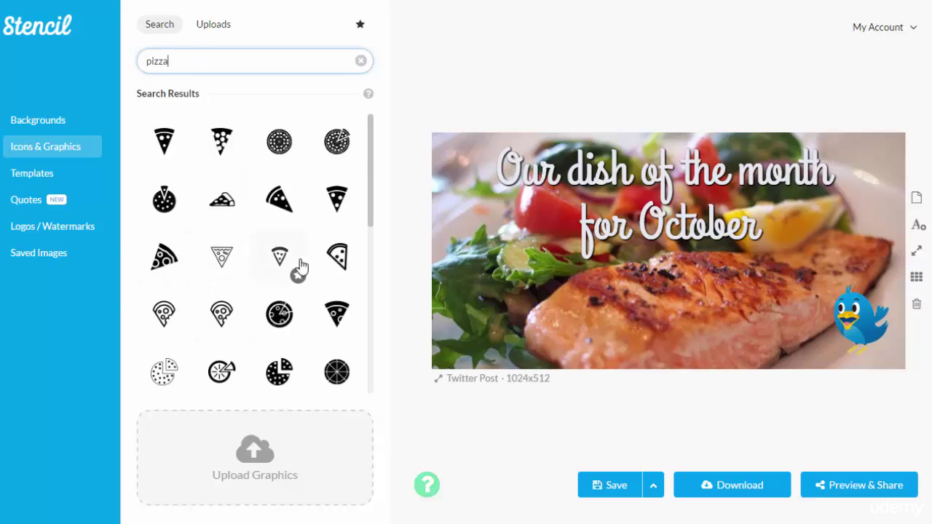
click(337, 261)
click(337, 261)
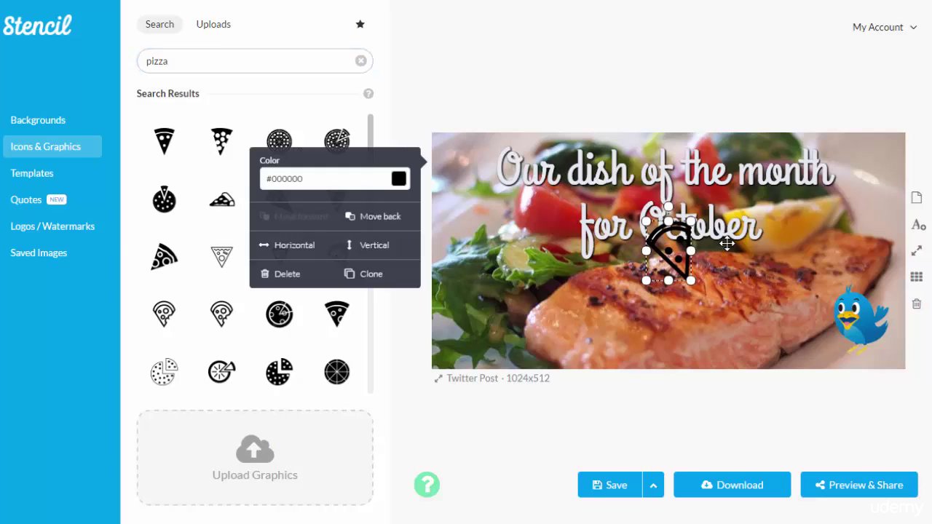
drag(674, 253, 452, 364)
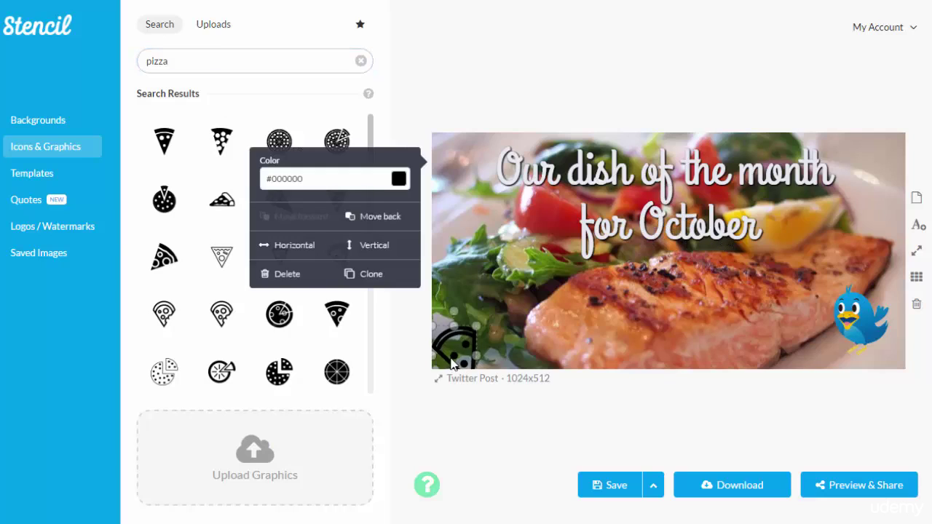
click(291, 281)
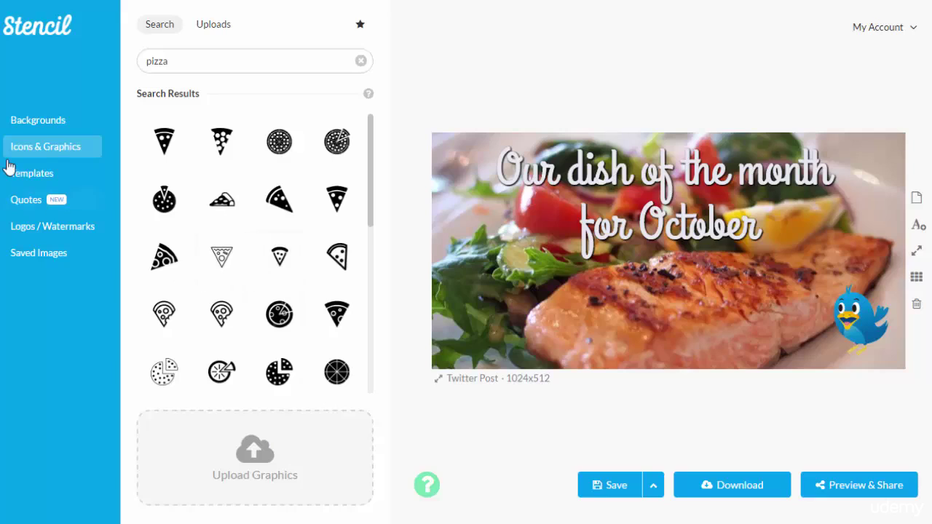
- Browse the featured templates to examine the available designs
click(32, 173)
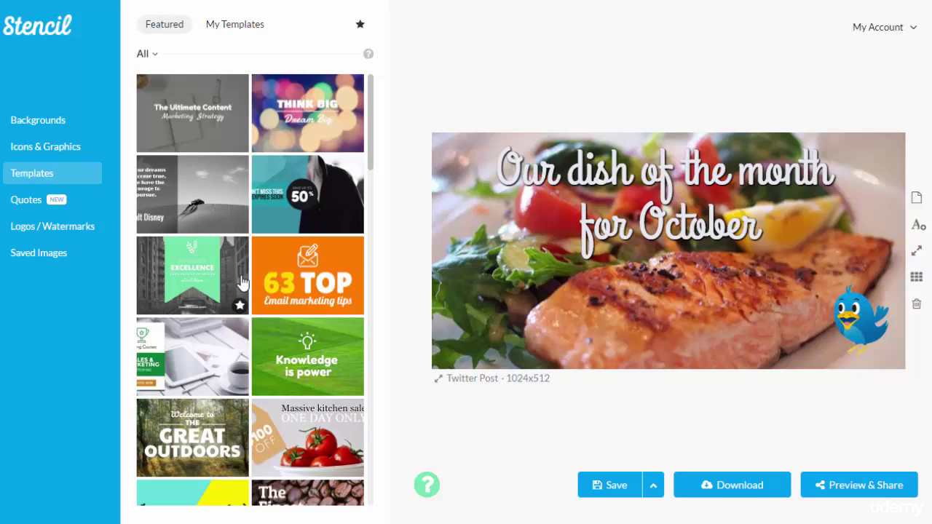
scroll(242, 290, down, 12)
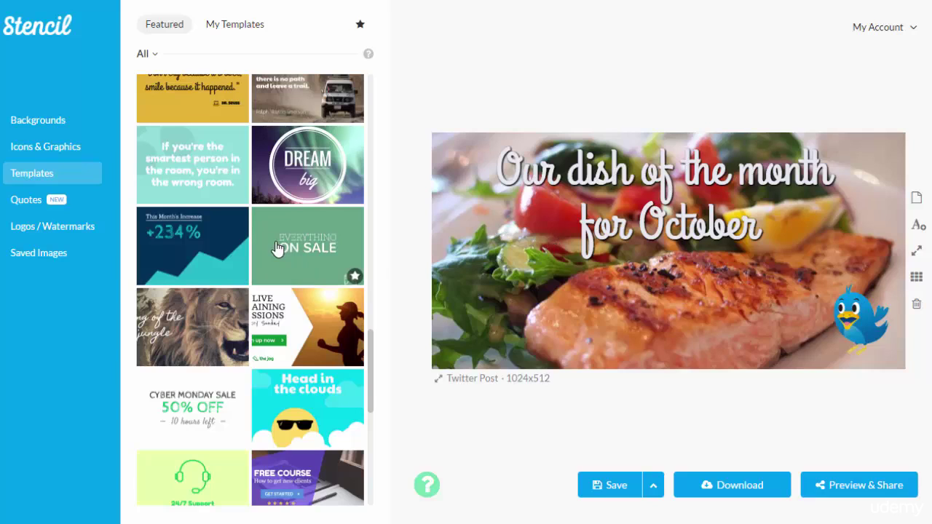
scroll(277, 245, down, 3)
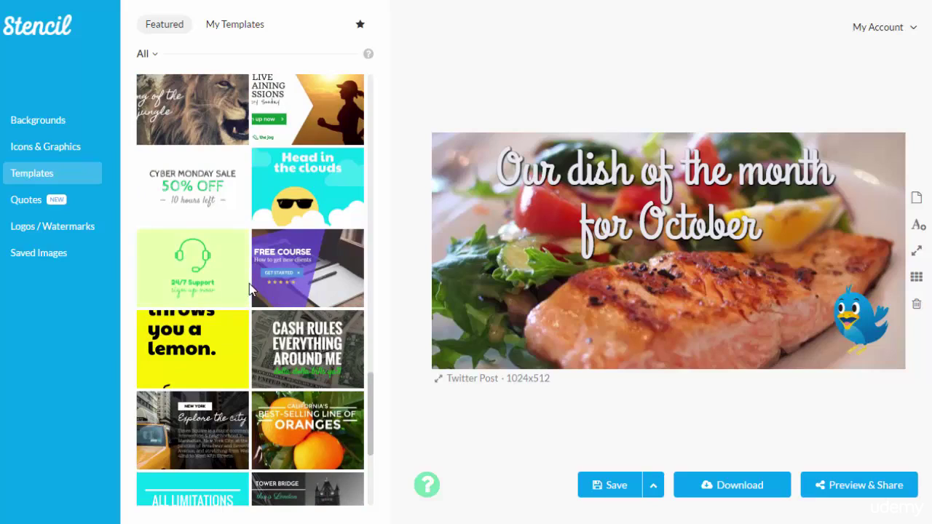
scroll(250, 283, down, 3)
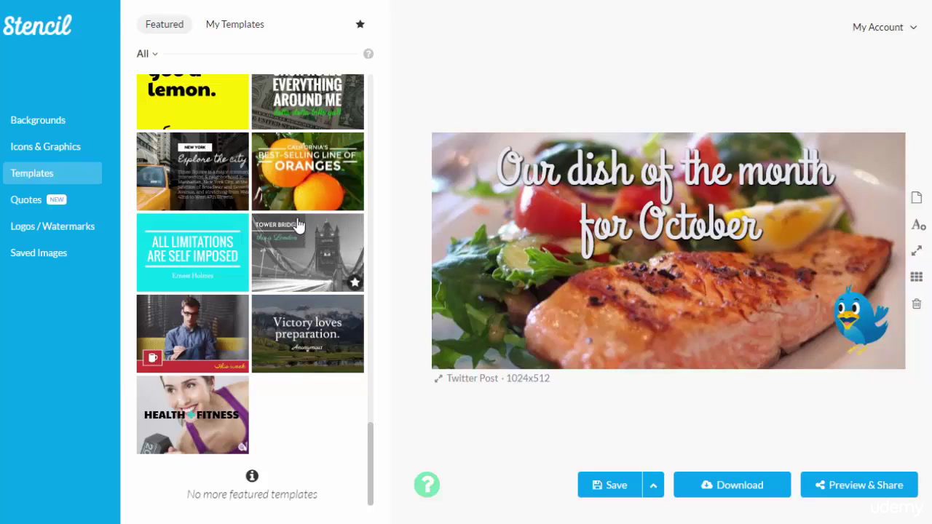
scroll(214, 240, up, 15)
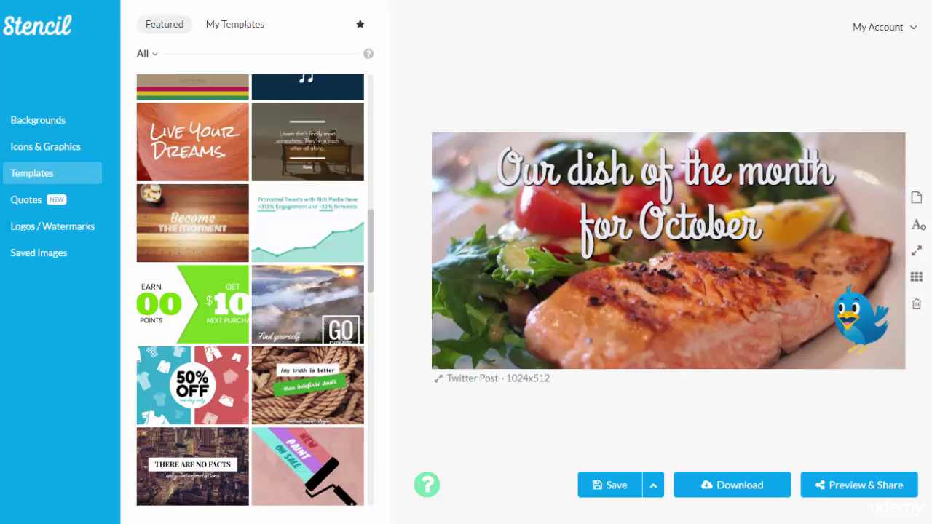
- Add the featured quote "A day without laughter is a day wasted." and move its text and author line to the lower part of the photo
click(25, 206)
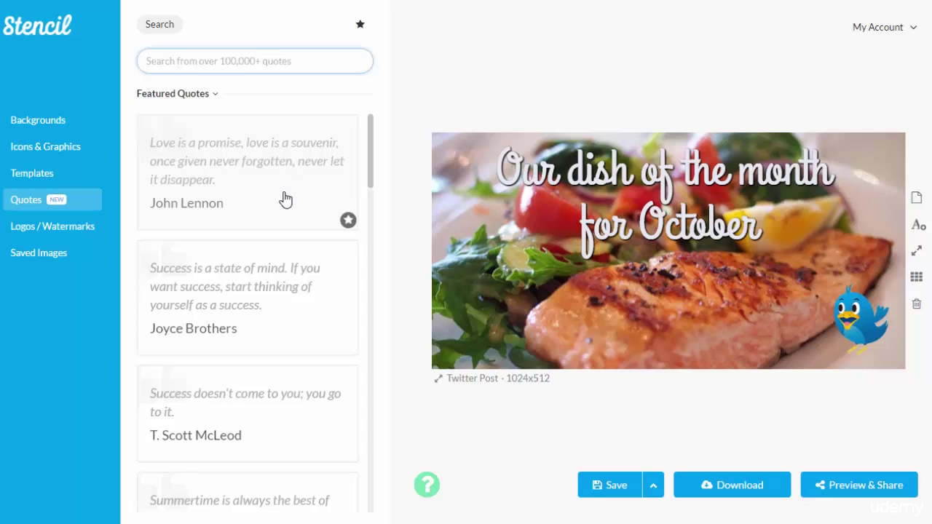
scroll(292, 186, down, 1)
scroll(294, 187, down, 5)
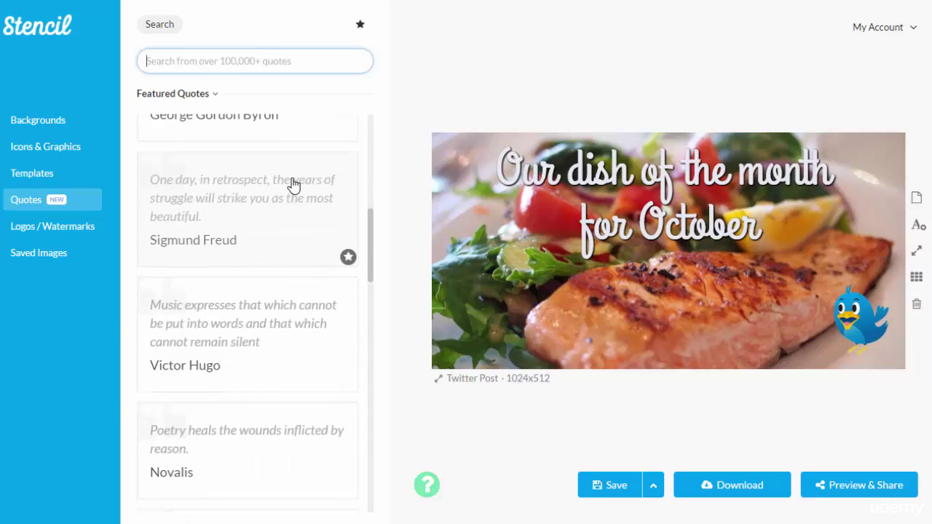
scroll(293, 187, down, 2)
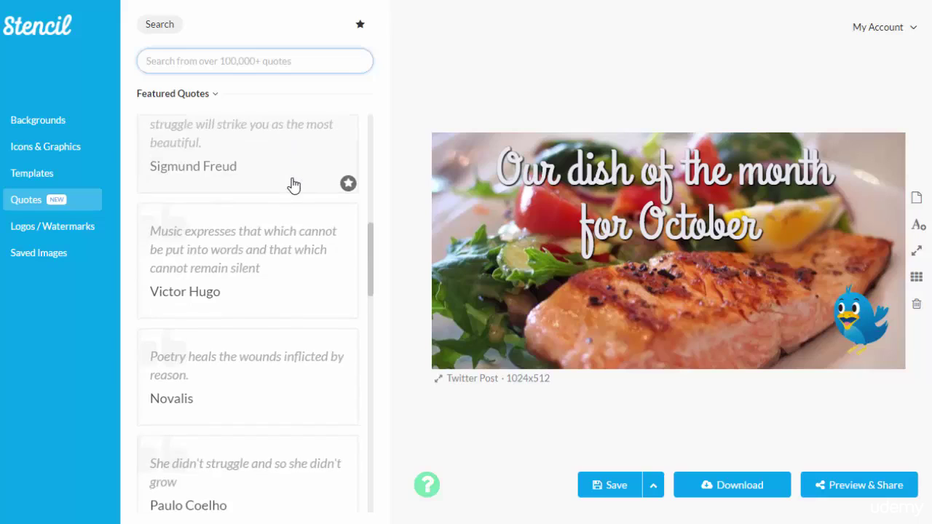
scroll(324, 191, down, 3)
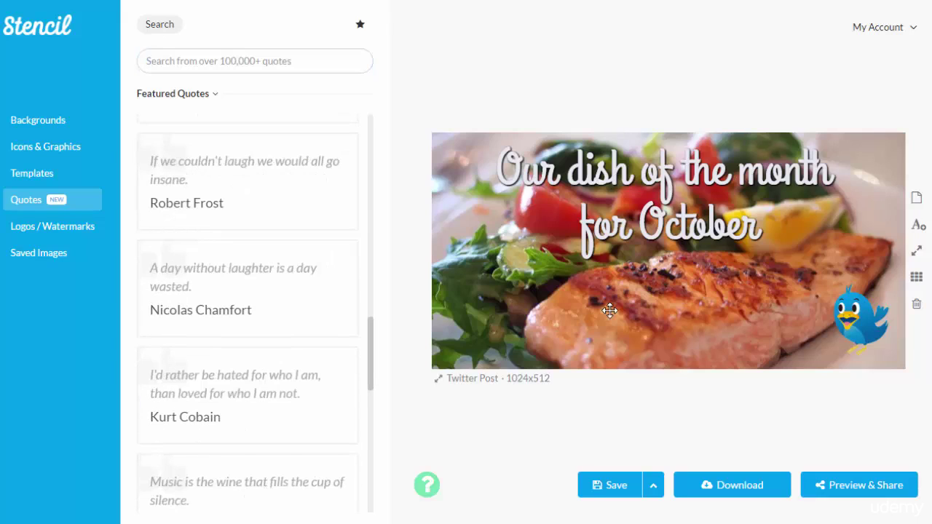
click(219, 287)
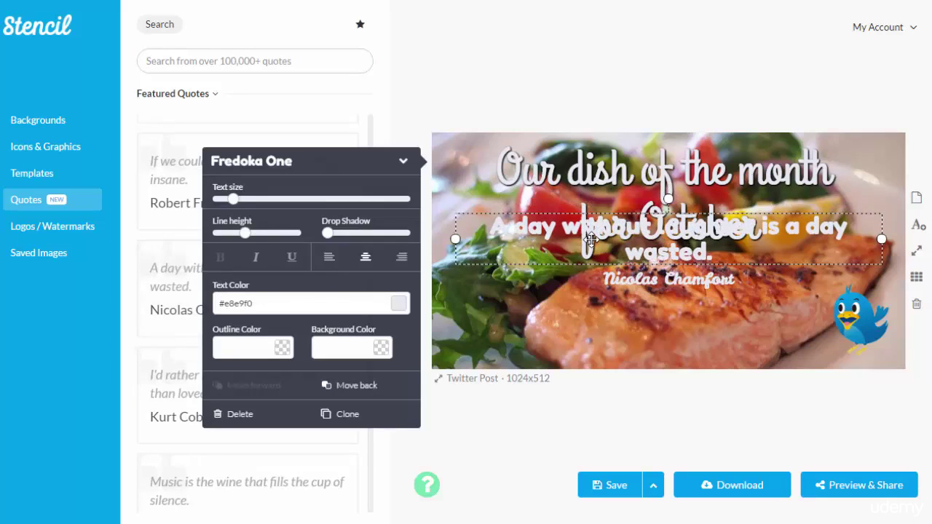
drag(604, 242, 603, 324)
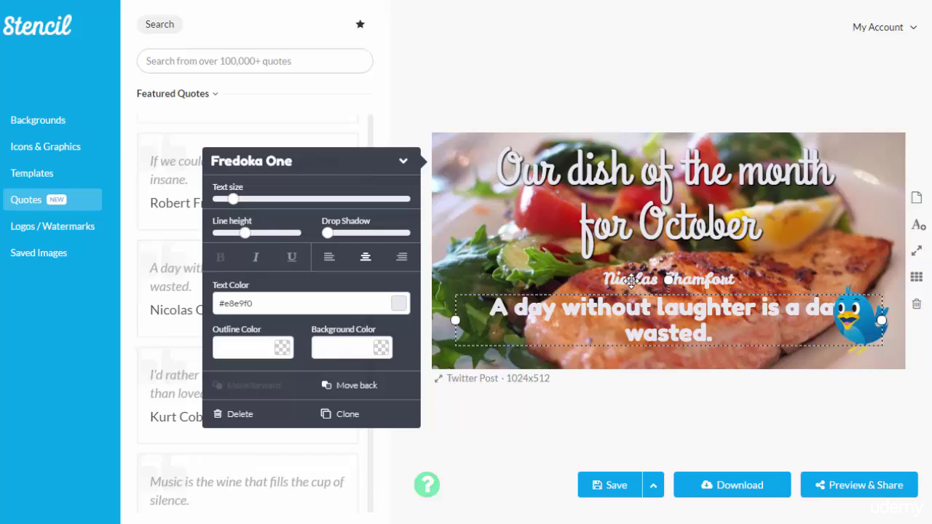
drag(631, 283, 640, 355)
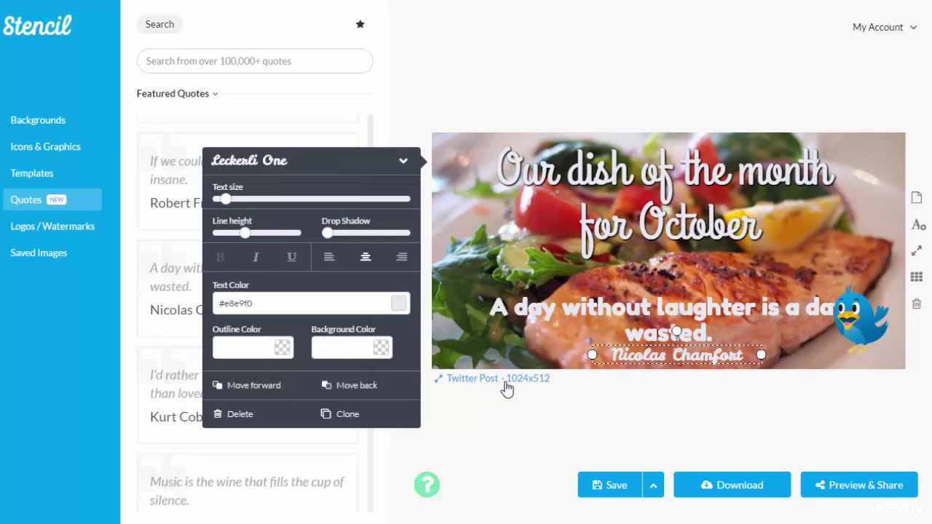
- Delete the quote's author line and the quote text from the image
click(240, 415)
click(619, 315)
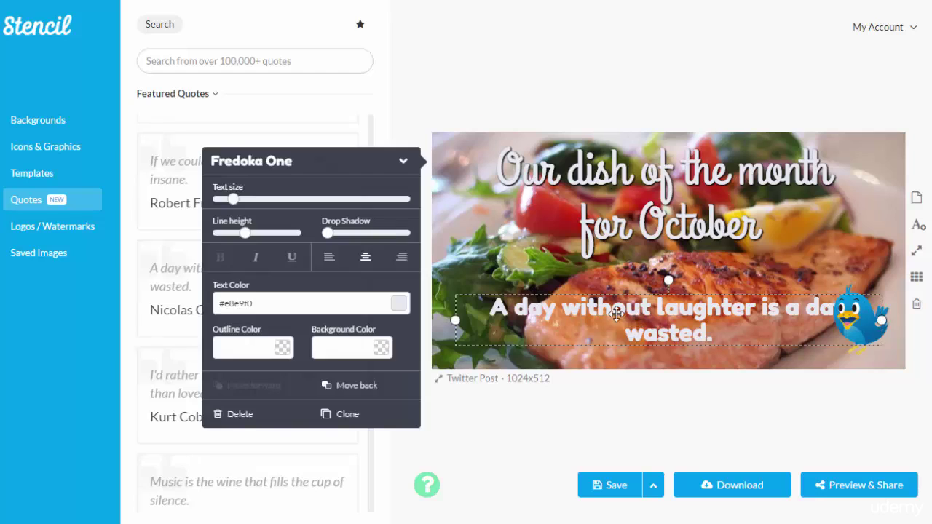
click(242, 414)
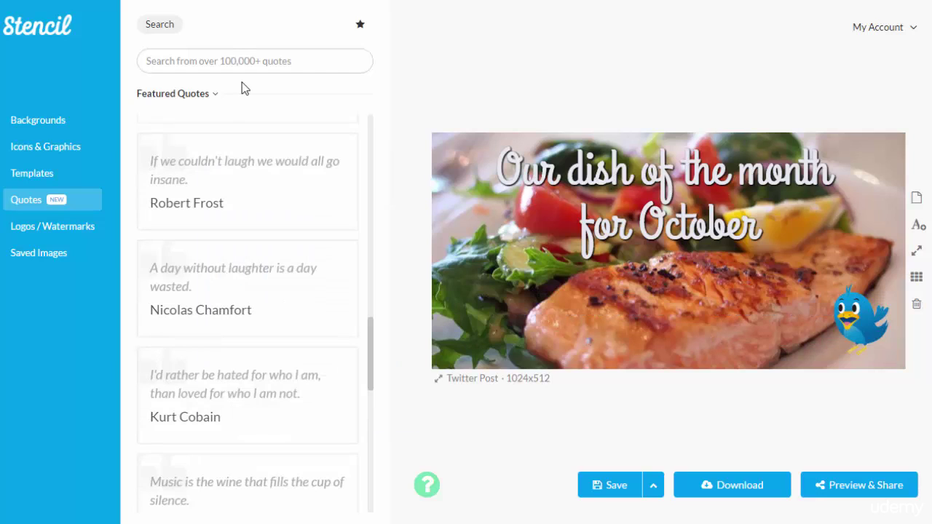